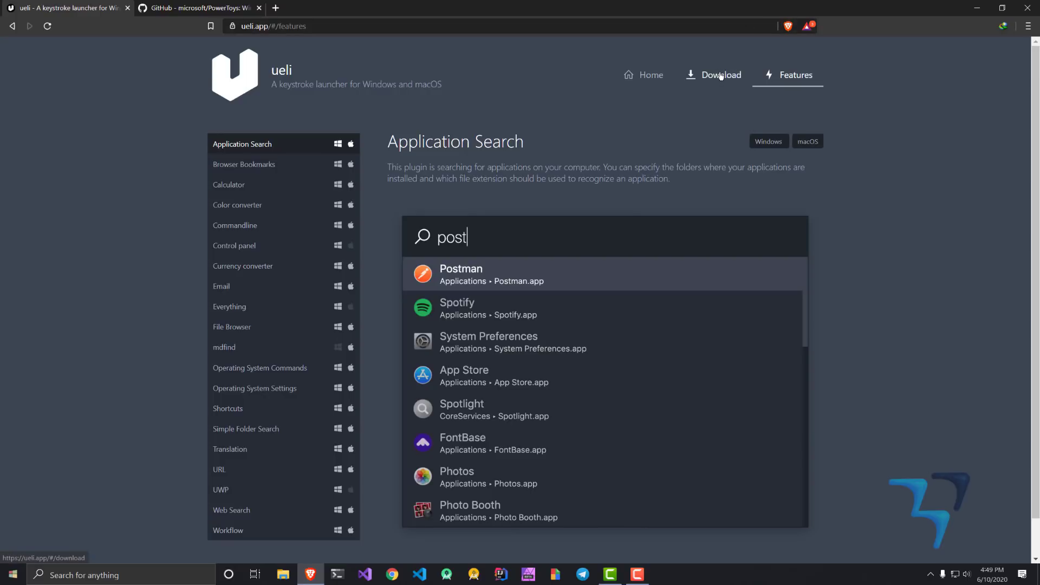
# Step: Minimize the browser and open ueli's Settings from its tray icon
pyautogui.click(978, 8)
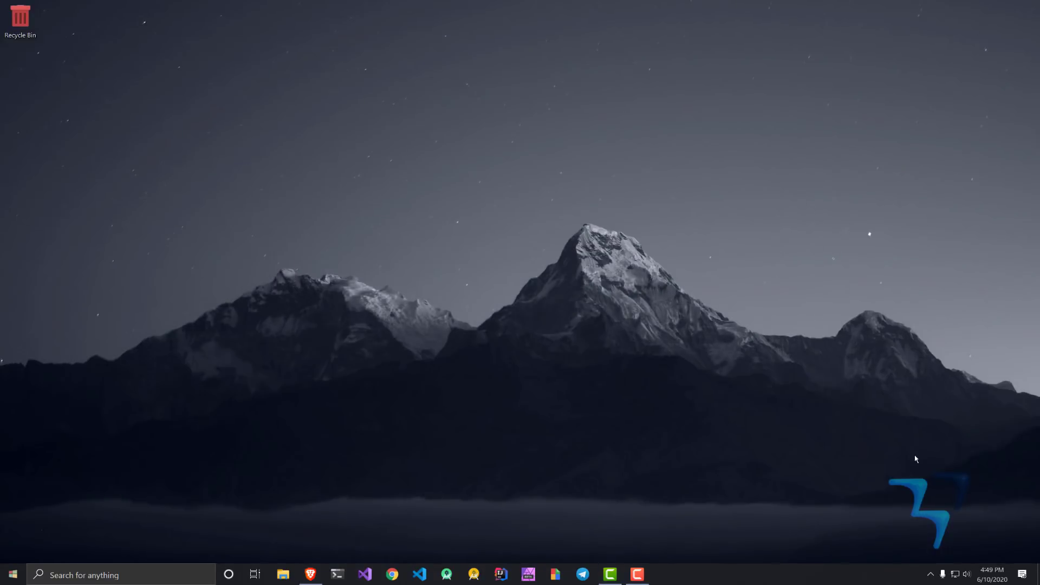
pyautogui.click(931, 574)
pyautogui.rightClick(963, 533)
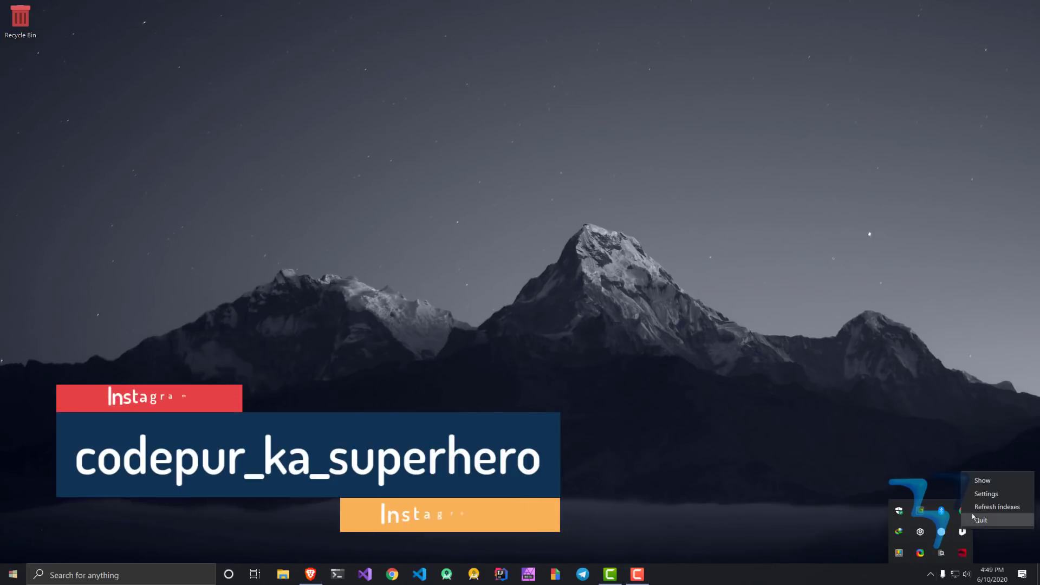
pyautogui.click(983, 492)
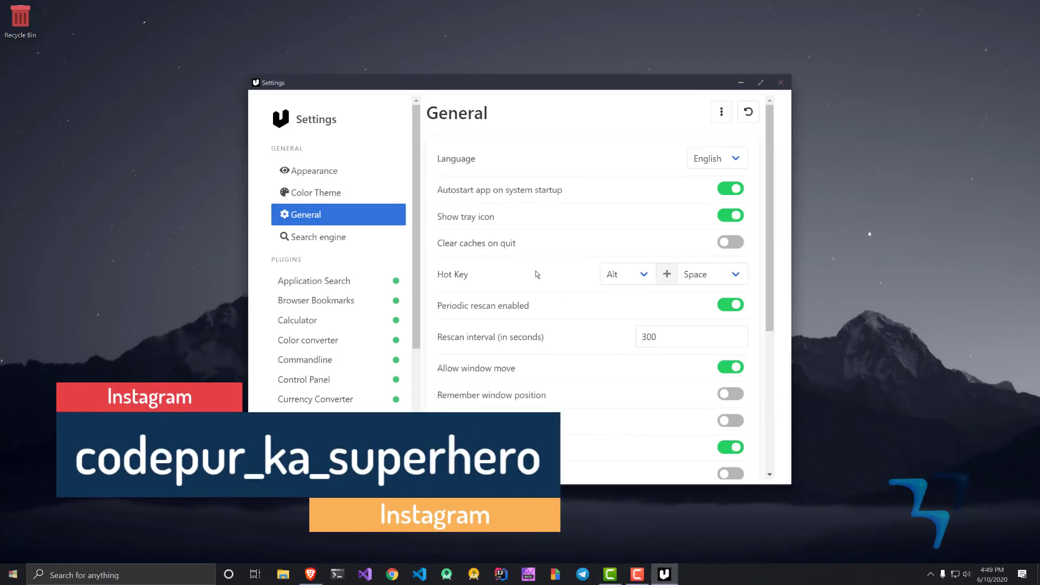
# Step: Review the General settings and the hot key modifier list, keeping Alt
pyautogui.scroll(-2, 523, 287)
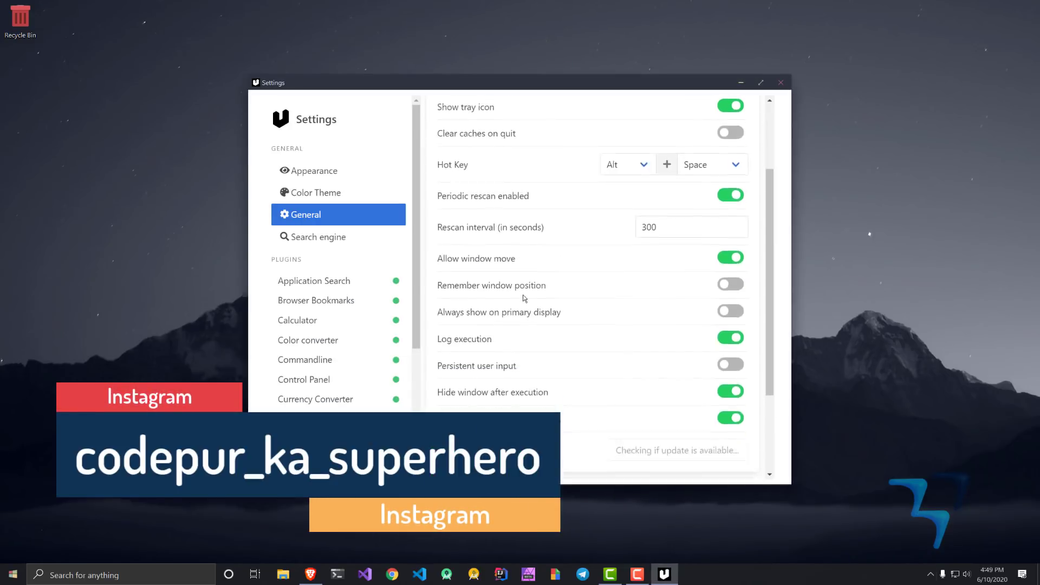
pyautogui.click(316, 193)
pyautogui.click(332, 215)
pyautogui.scroll(1, 532, 249)
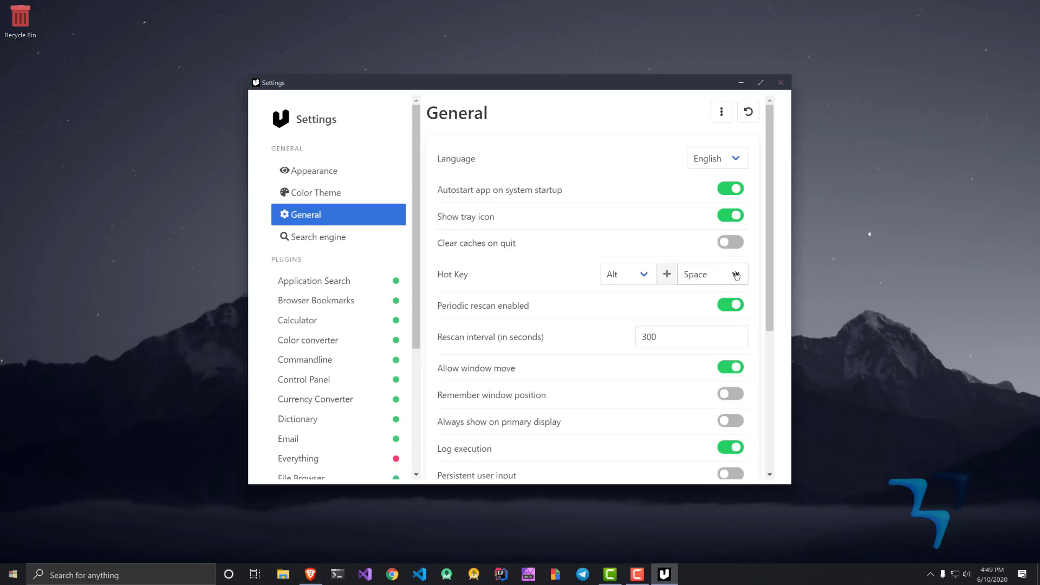
pyautogui.click(641, 274)
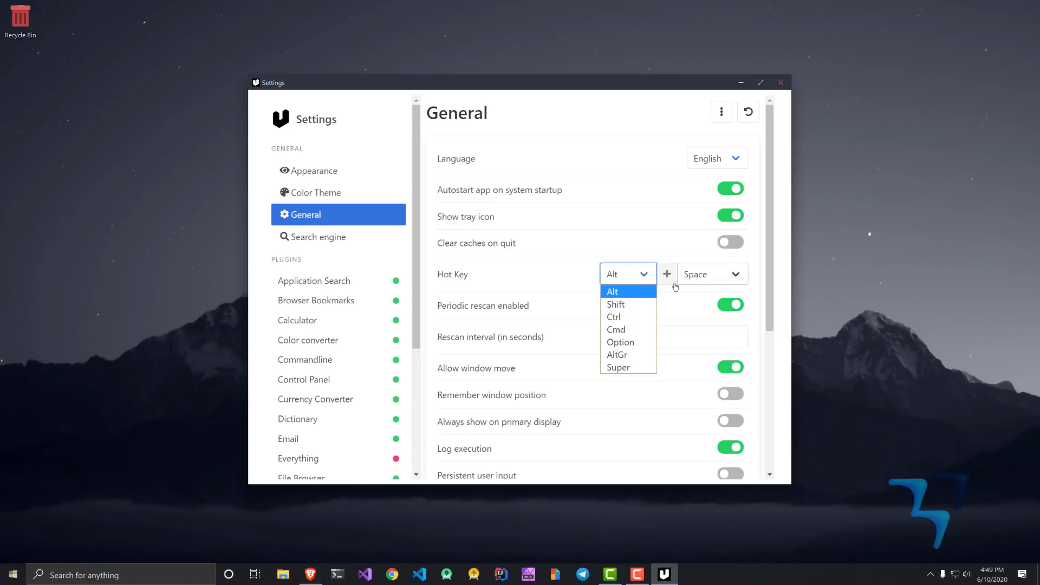
pyautogui.click(583, 243)
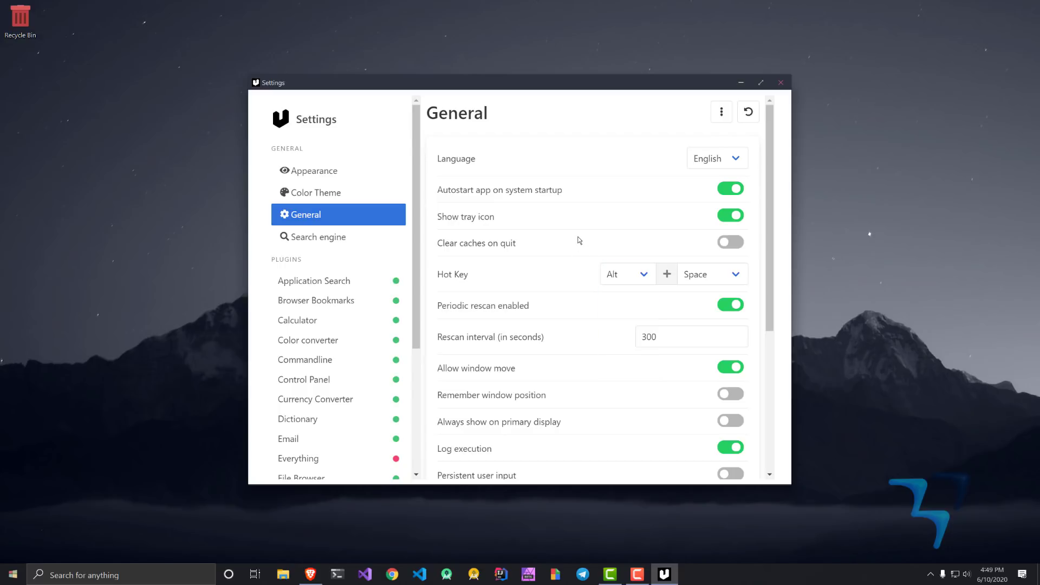
# Step: Scroll through the Appearance settings, then close the Settings window
pyautogui.click(291, 173)
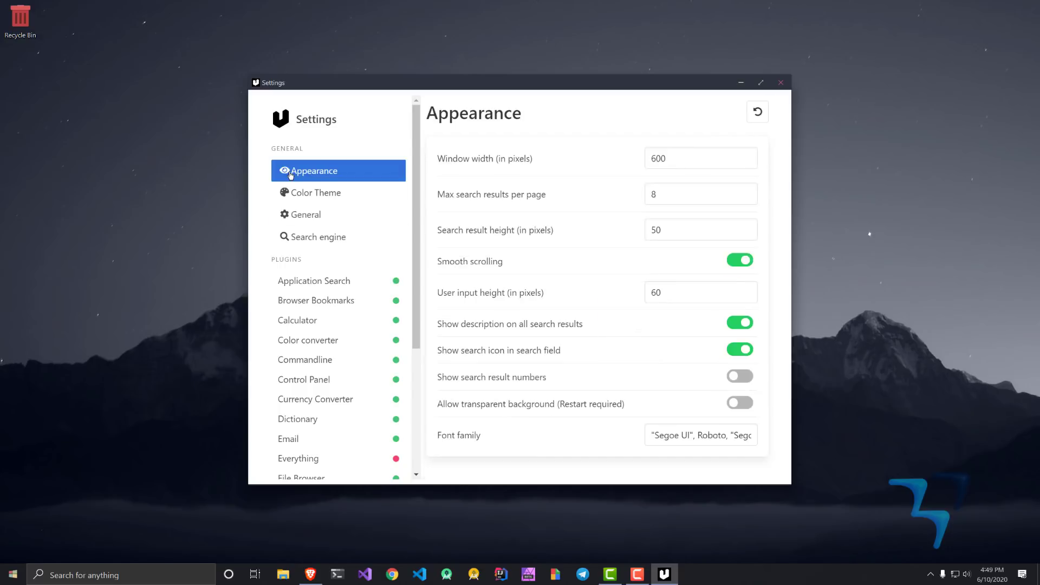
pyautogui.scroll(-4, 362, 226)
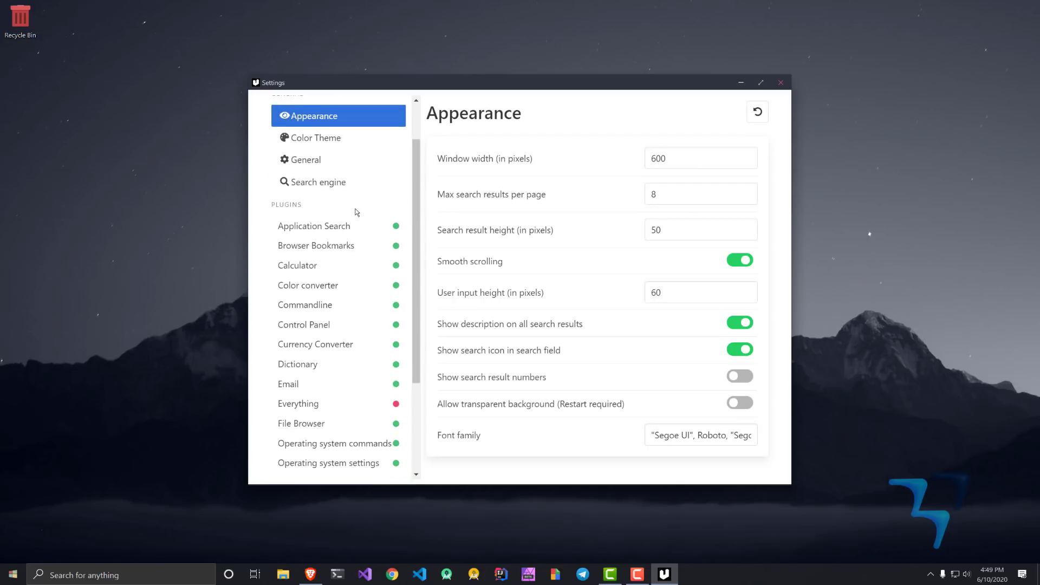
pyautogui.scroll(4, 373, 175)
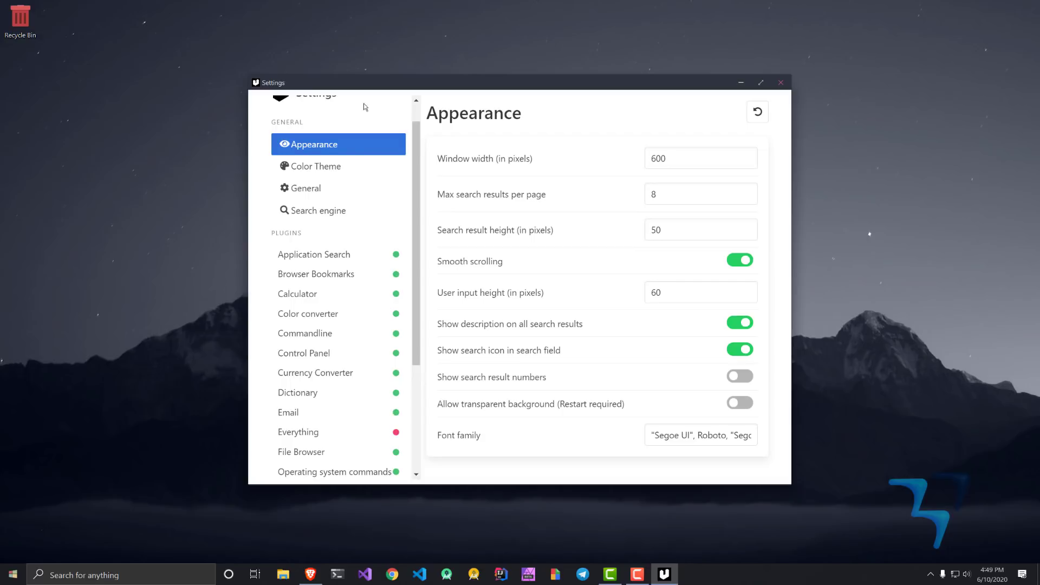
pyautogui.scroll(-4, 325, 244)
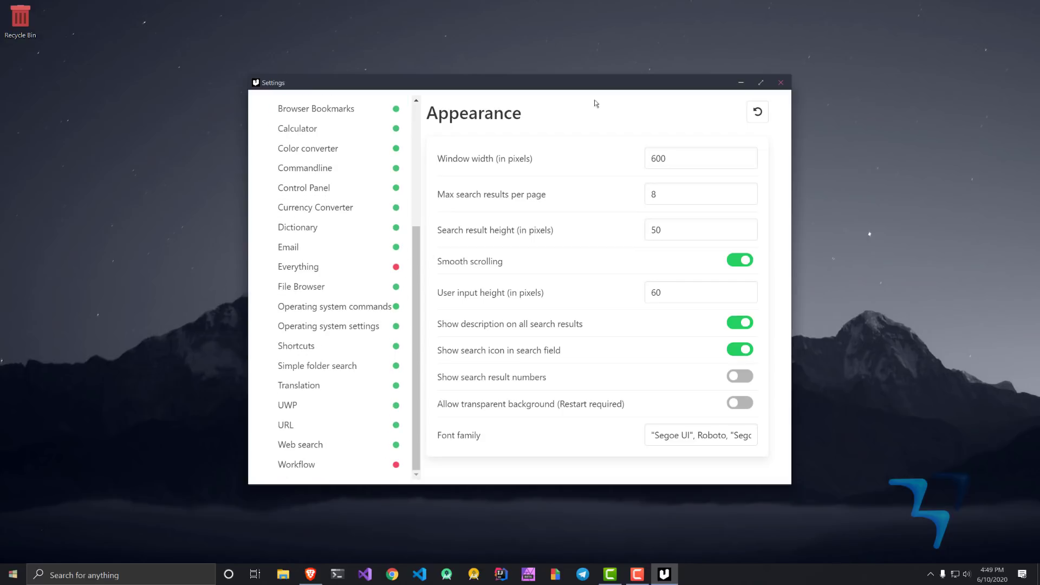
pyautogui.click(781, 83)
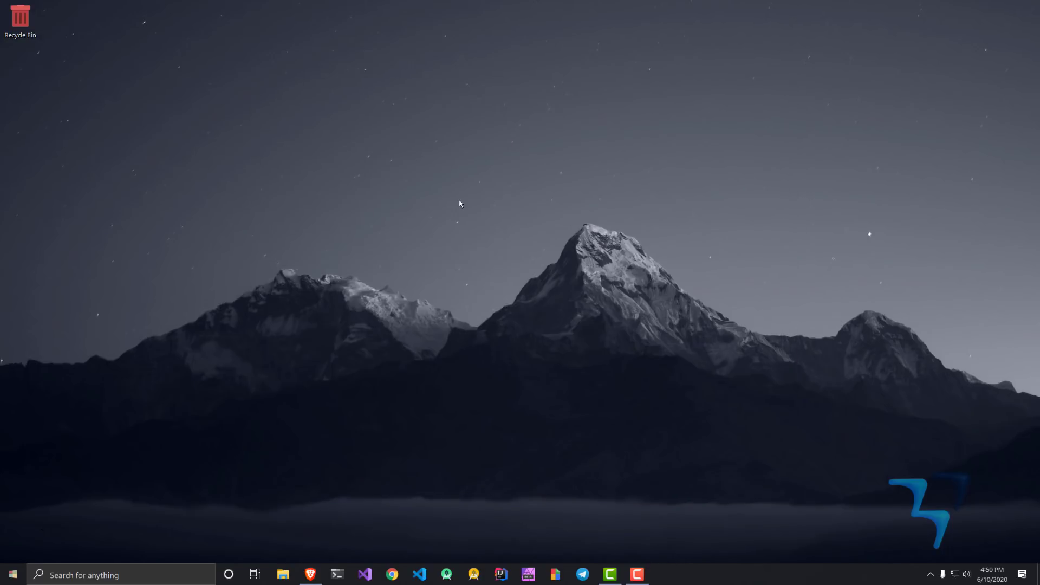
# Step: Bring up ueli with Alt+Space, calculate 42*54 (2268), then clear the query
pyautogui.hotkey('alt', 'space')
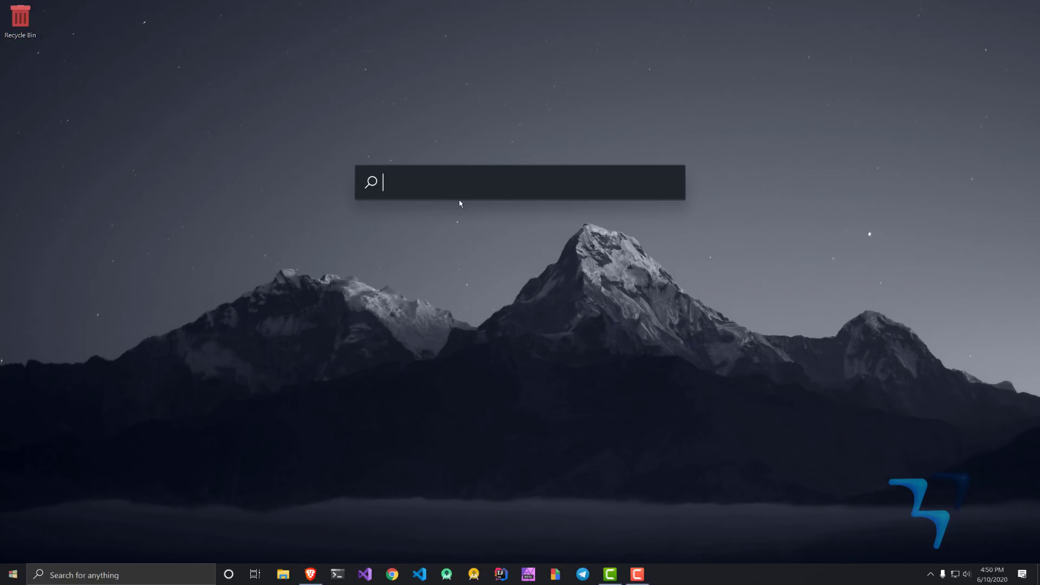
pyautogui.write('42*54')
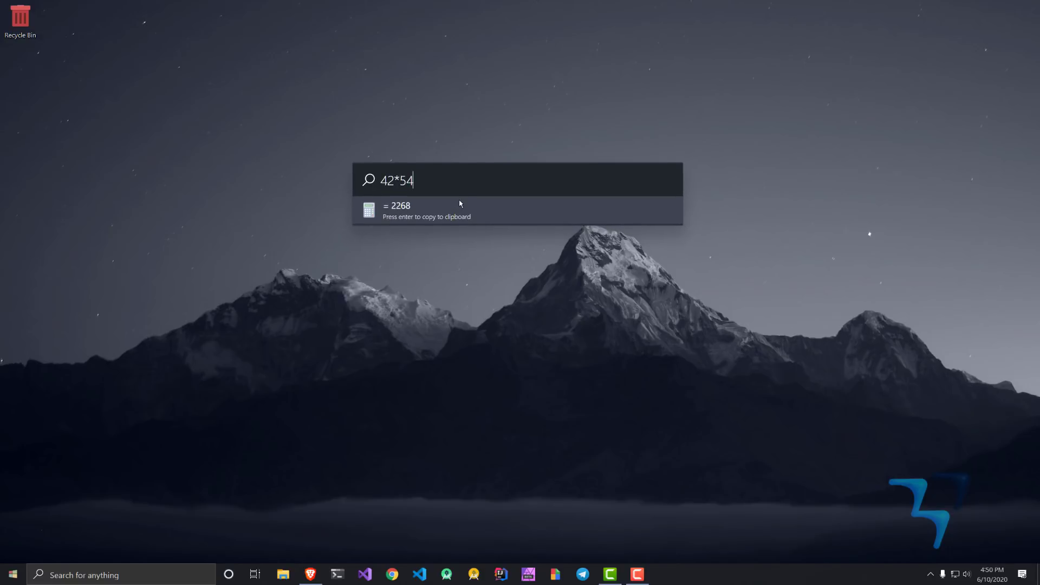
pyautogui.hotkey('ctrl', 'a')
pyautogui.press('BackSpace')
# Step: Search 'visual' to list Visual Studio apps, then empty the search bar
pyautogui.write('visual')
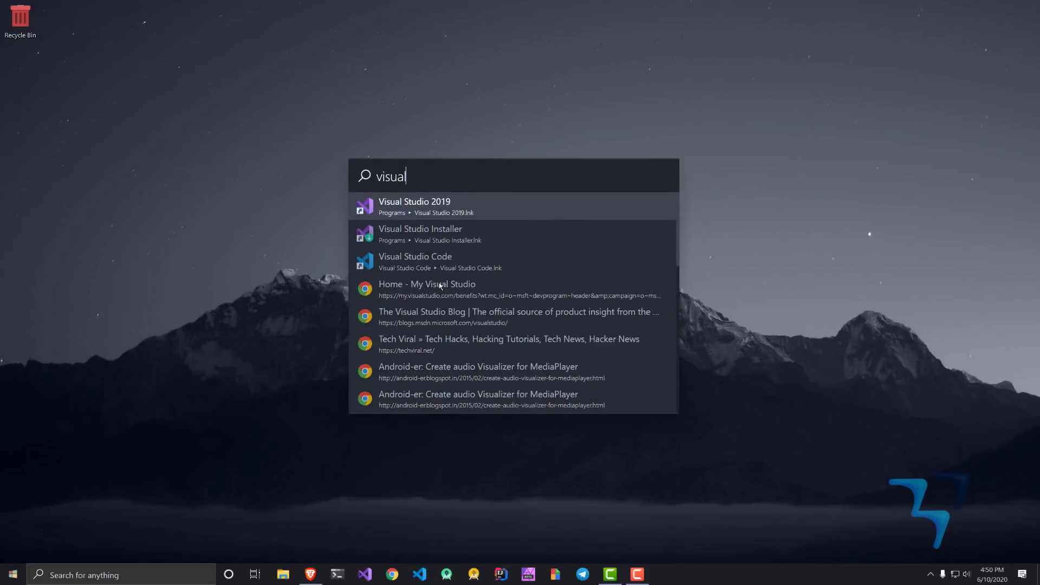
pyautogui.hotkey('ctrl', 'a')
pyautogui.press('BackSpace')
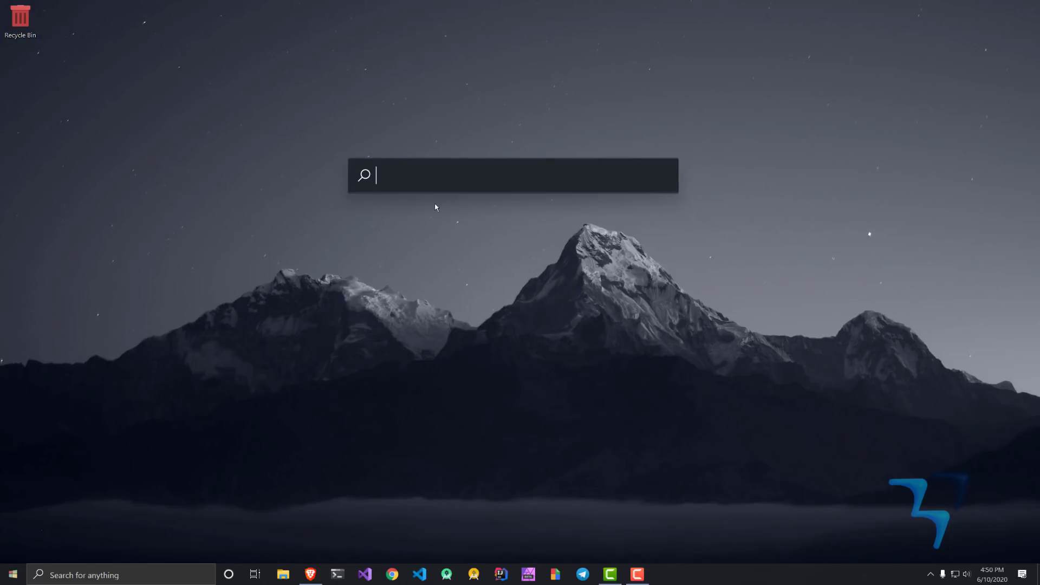
pyautogui.write('100')
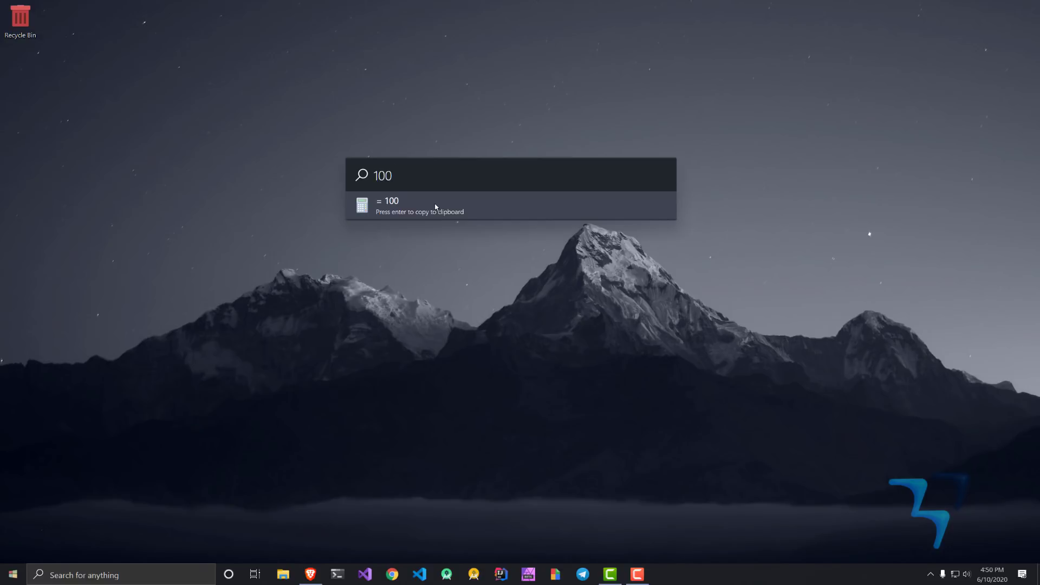
pyautogui.write(' Usd in')
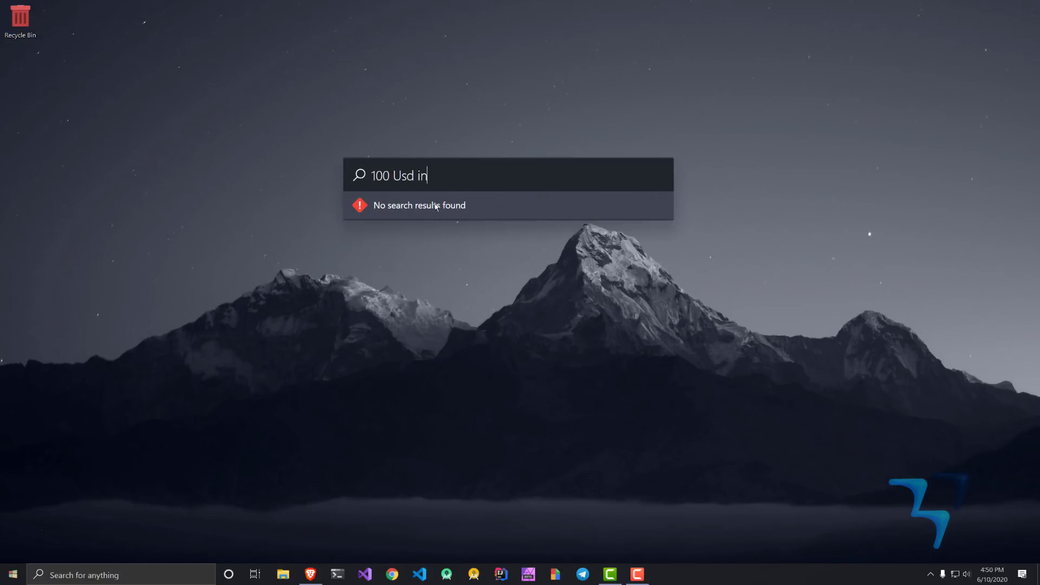
pyautogui.write(' indi')
pyautogui.press('BackSpace')
pyautogui.press('BackSpace')
pyautogui.press('BackSpace')
pyautogui.write('nr')
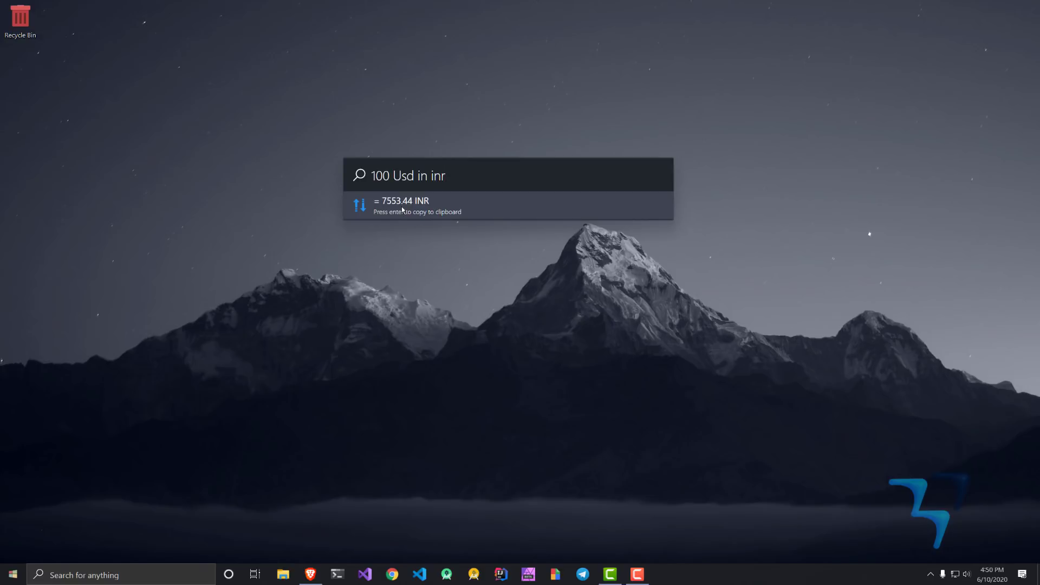
pyautogui.press('BackSpace')
pyautogui.press('BackSpace')
pyautogui.press('BackSpace')
pyautogui.press('BackSpace')
pyautogui.press('BackSpace')
pyautogui.press('BackSpace')
pyautogui.press('BackSpace')
pyautogui.press('BackSpace')
pyautogui.press('BackSpace')
pyautogui.press('BackSpace')
pyautogui.press('BackSpace')
pyautogui.press('BackSpace')
pyautogui.press('BackSpace')
pyautogui.press('BackSpace')
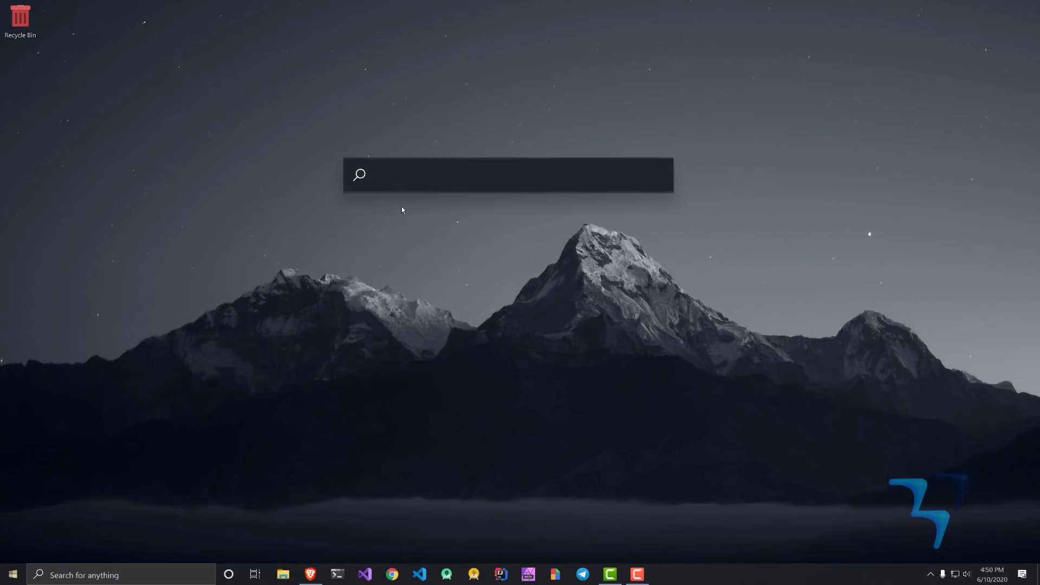
pyautogui.write('rgba')
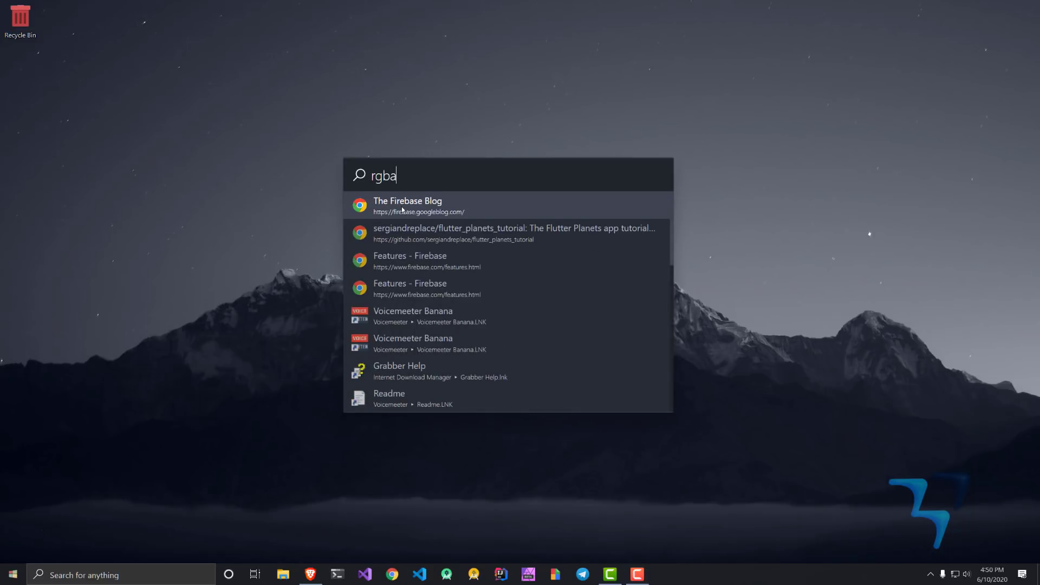
pyautogui.write('(2')
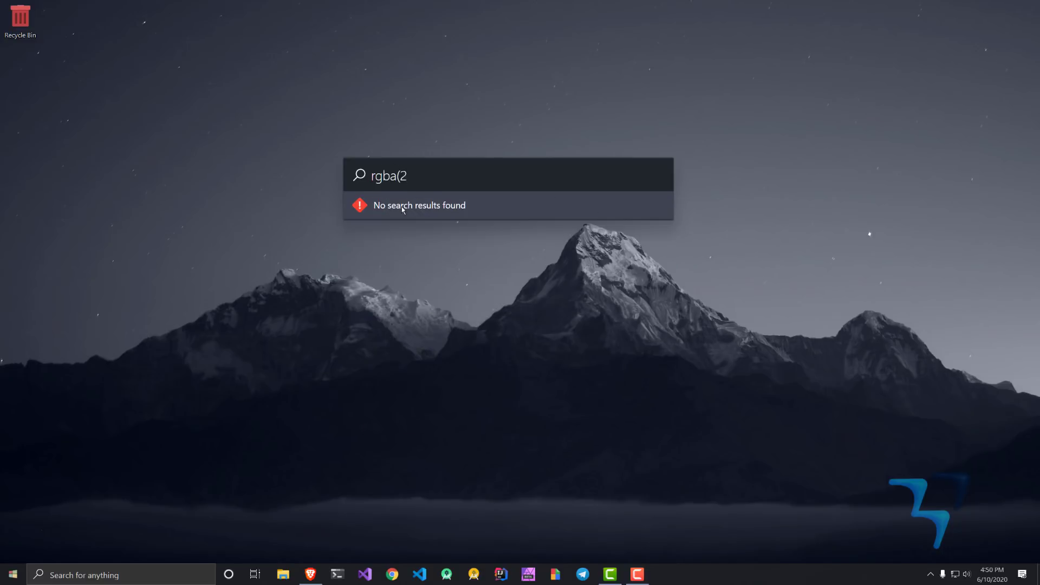
pyautogui.write('55,122,105,1)')
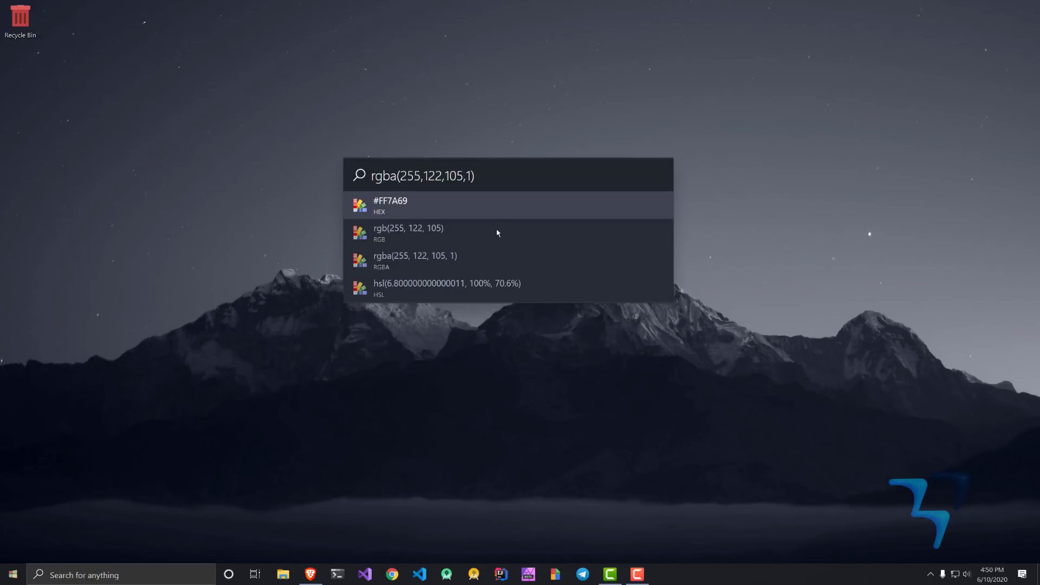
pyautogui.hotkey('ctrl', 'a')
pyautogui.press('BackSpace')
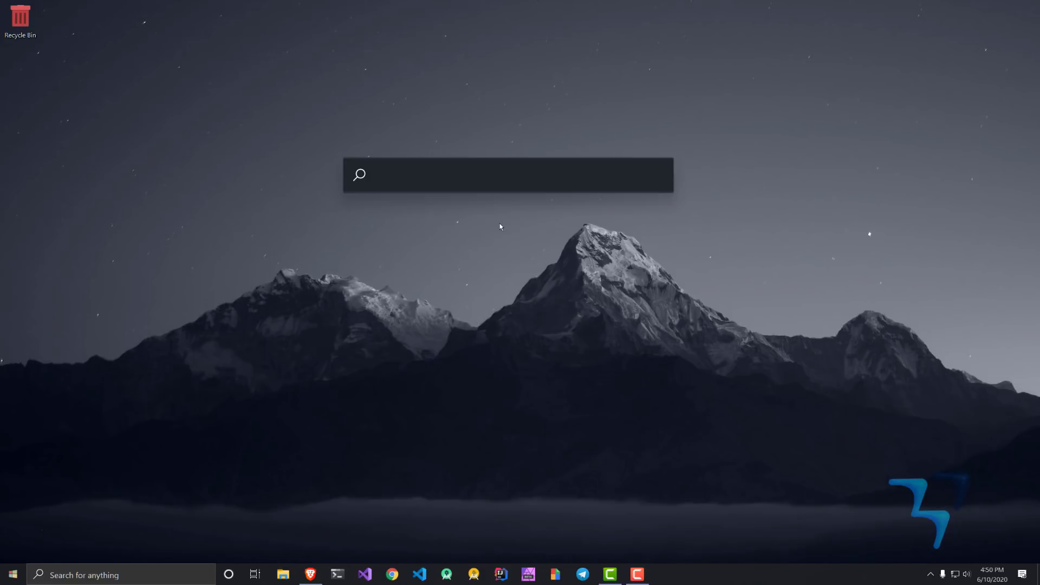
# Step: After clearing shutdown and restart queries, run >ping 1.1.1.1 in a command prompt
pyautogui.write('shutdo')
pyautogui.press('BackSpace')
pyautogui.press('BackSpace')
pyautogui.press('BackSpace')
pyautogui.press('BackSpace')
pyautogui.press('BackSpace')
pyautogui.press('BackSpace')
pyautogui.write('rees')
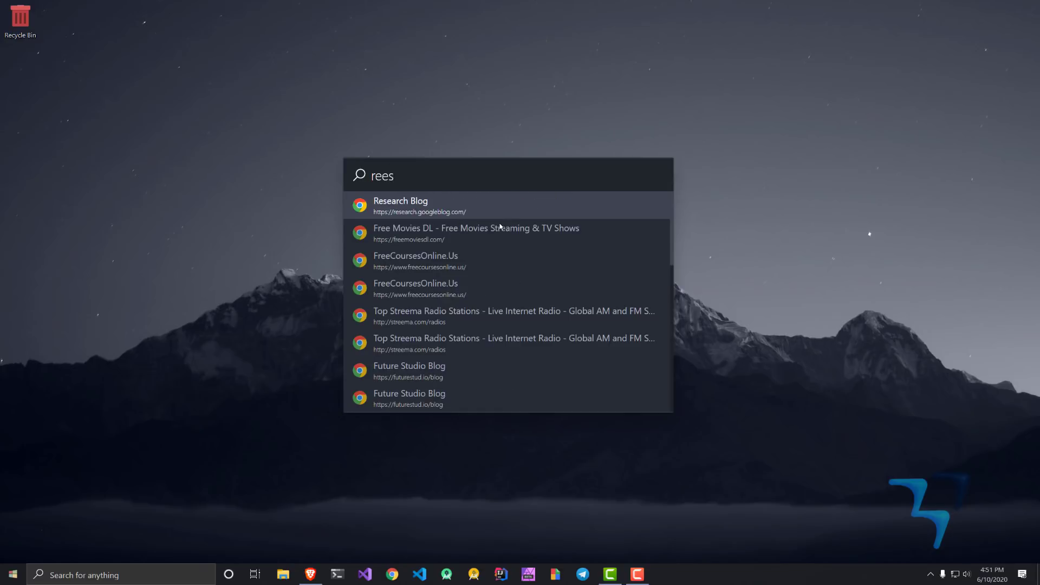
pyautogui.write('tart')
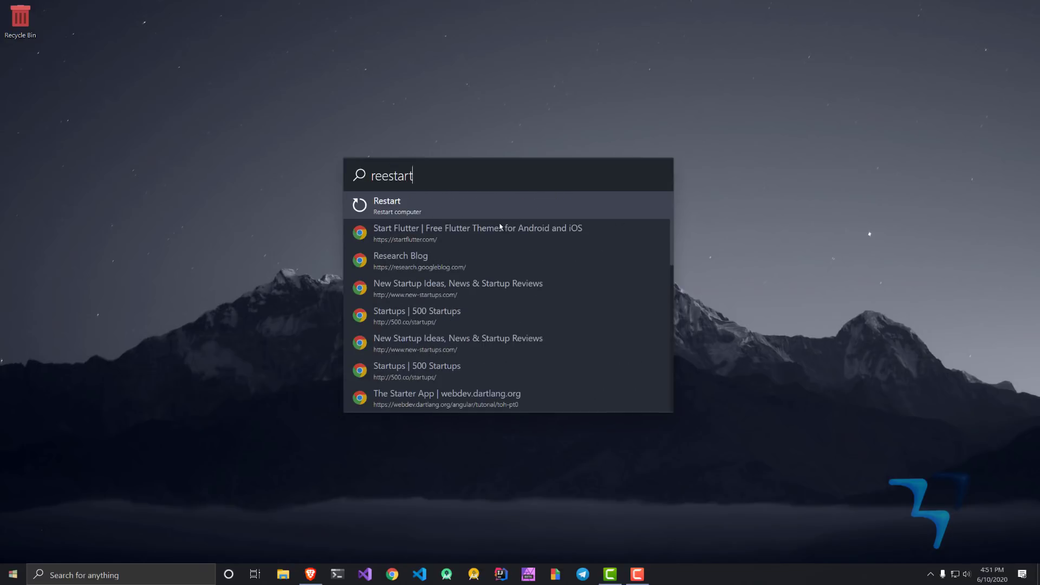
pyautogui.hotkey('ctrl', 'a')
pyautogui.press('BackSpace')
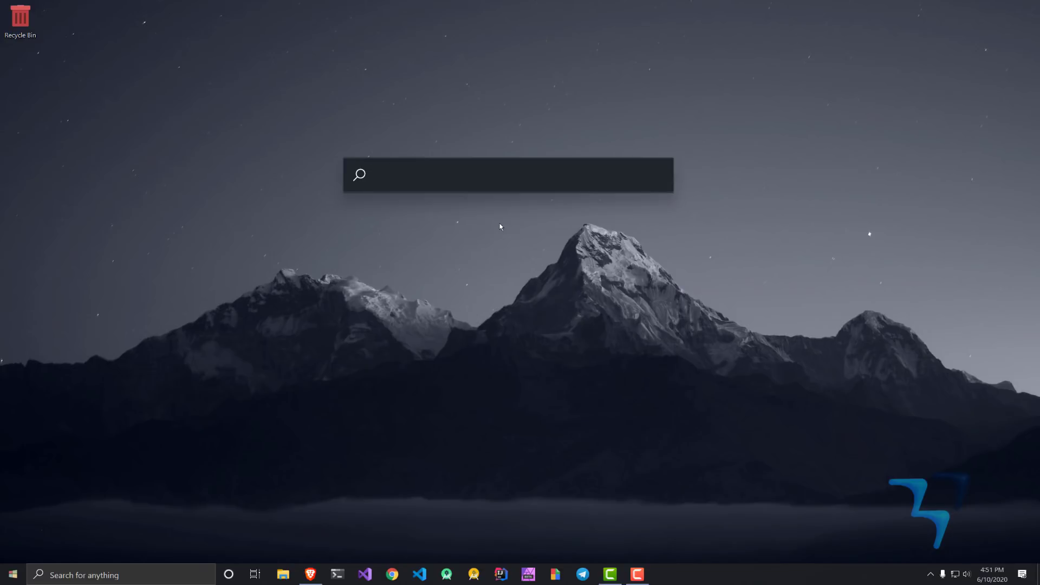
pyautogui.write('>')
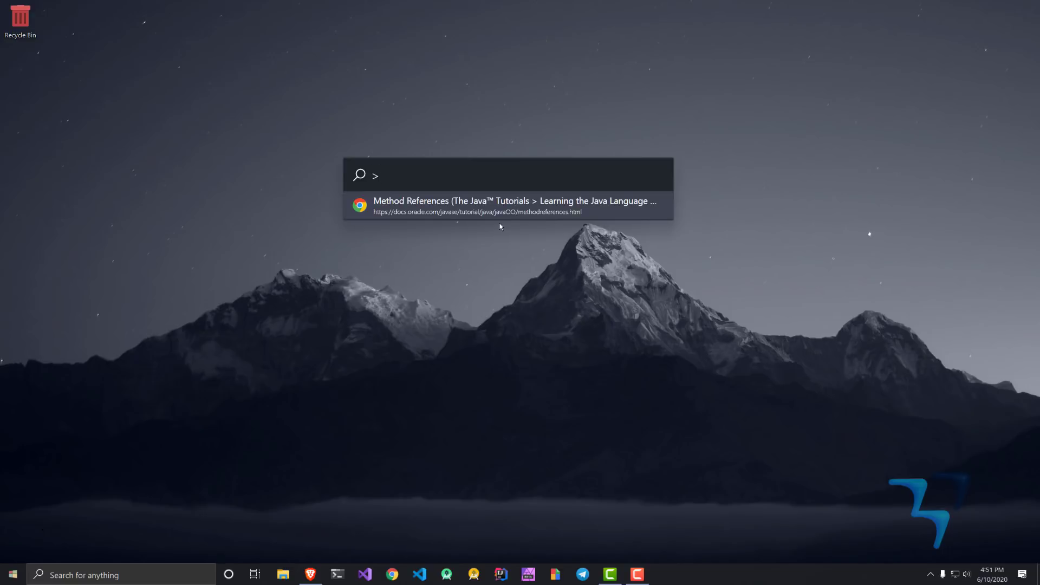
pyautogui.write('ping 1.1.1.1')
pyautogui.press('Return')
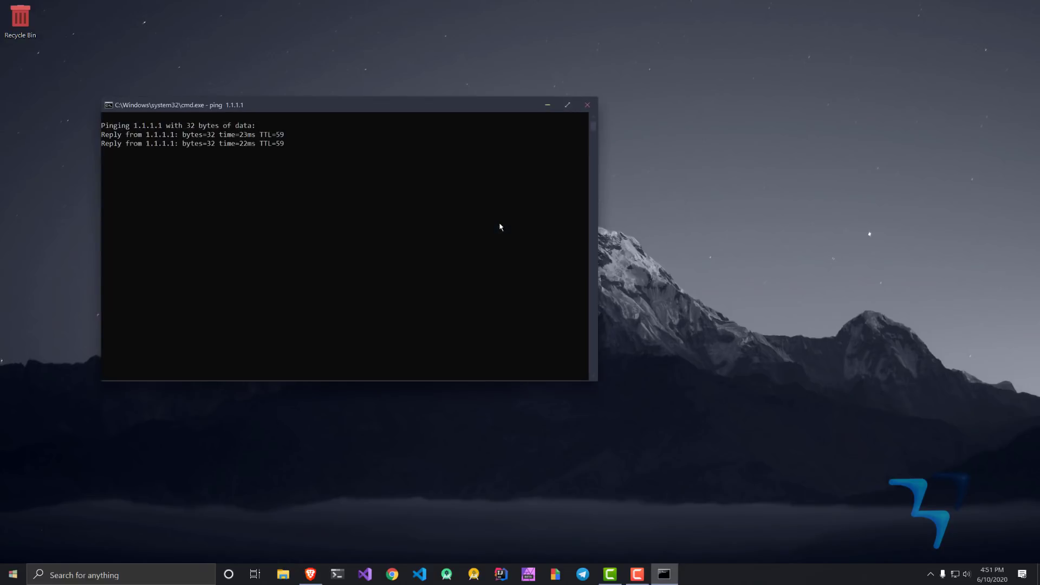
# Step: Reopen ueli and run >flutter doctor in a second command prompt
pyautogui.hotkey('alt', 'space')
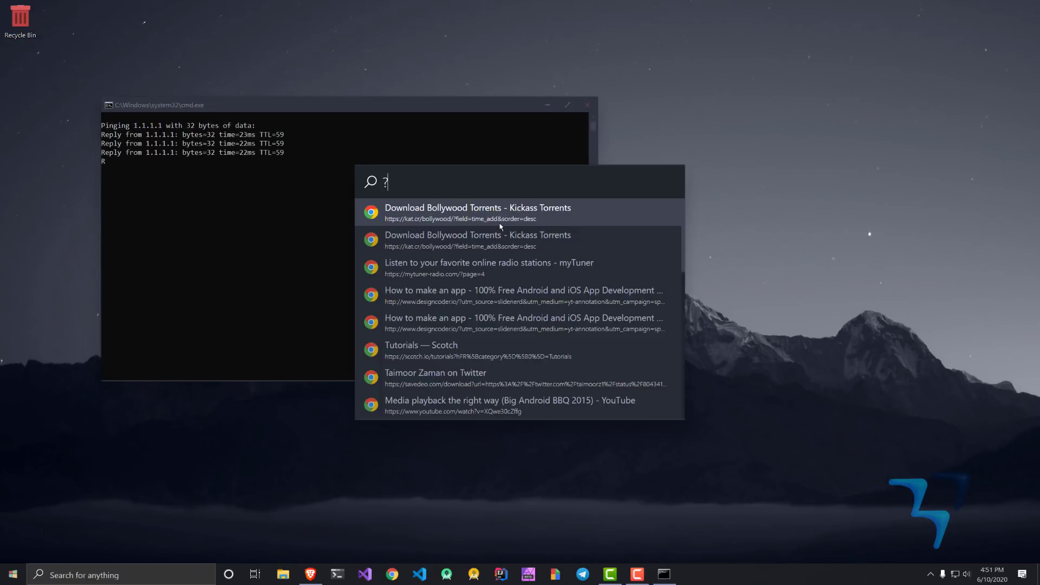
pyautogui.write('s')
pyautogui.press('BackSpace')
pyautogui.write('>flutter doctor')
pyautogui.press('Return')
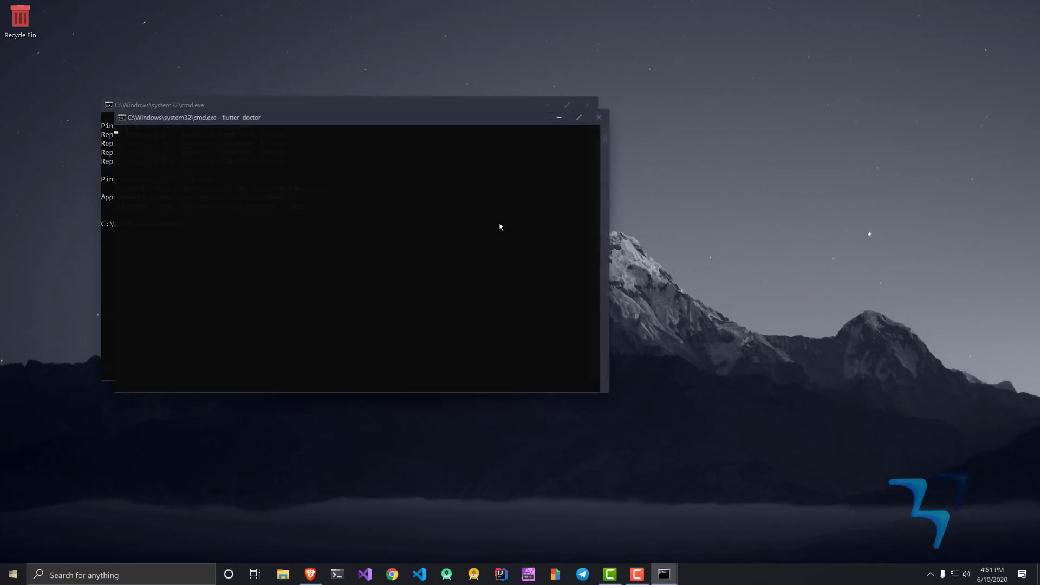
# Step: Close both command windows, open mtechviral.com from ueli, then close that tab
pyautogui.click(599, 118)
pyautogui.click(589, 106)
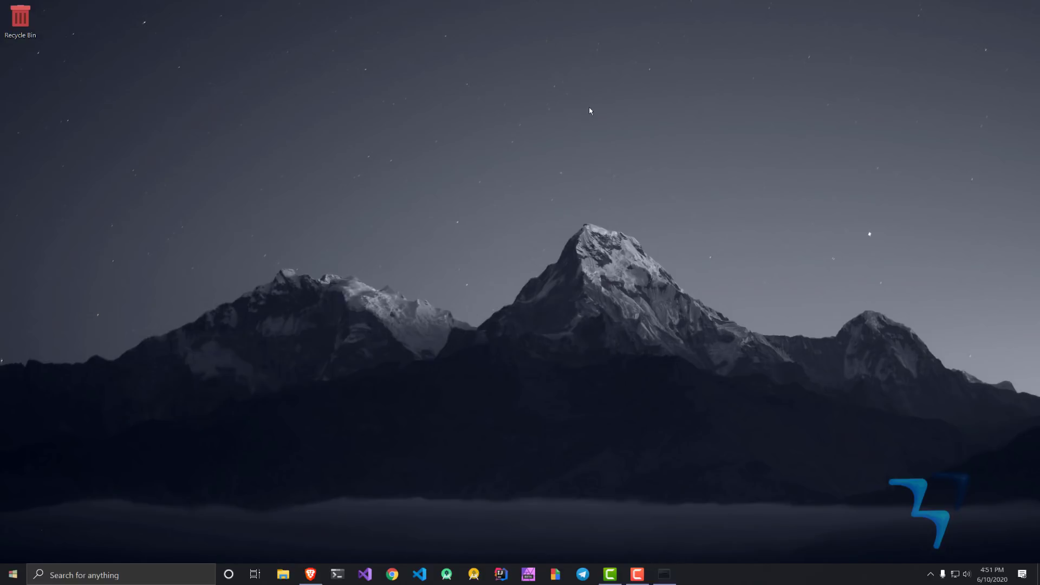
pyautogui.hotkey('alt', 'space')
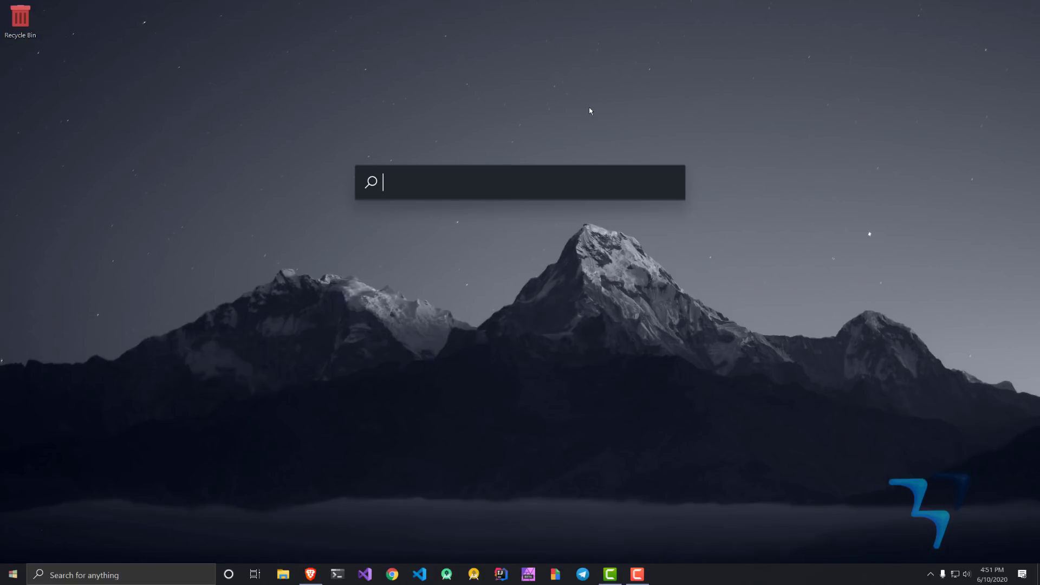
pyautogui.write('mtechviral')
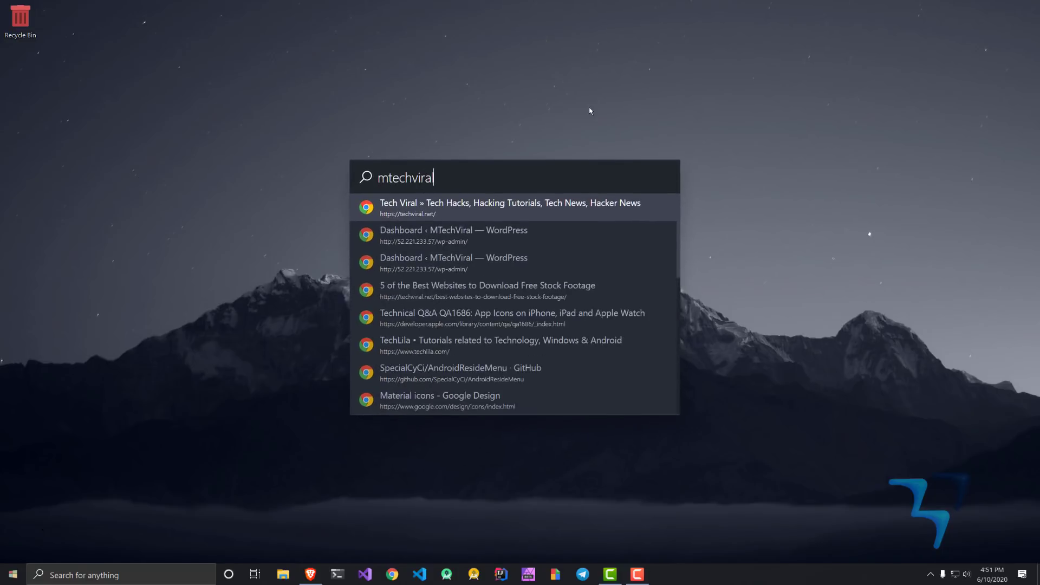
pyautogui.write('.com')
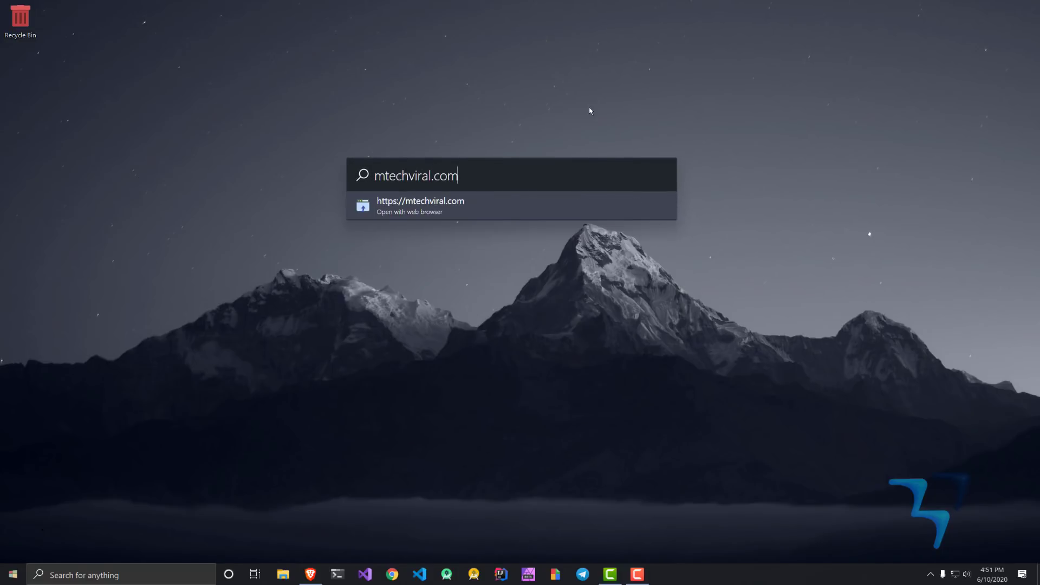
pyautogui.press('Return')
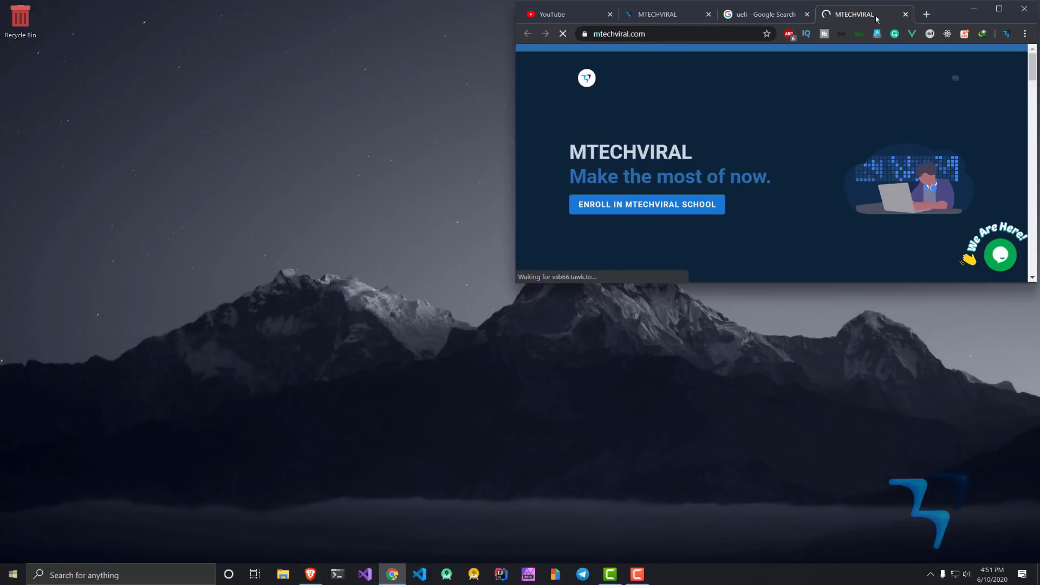
pyautogui.click(906, 14)
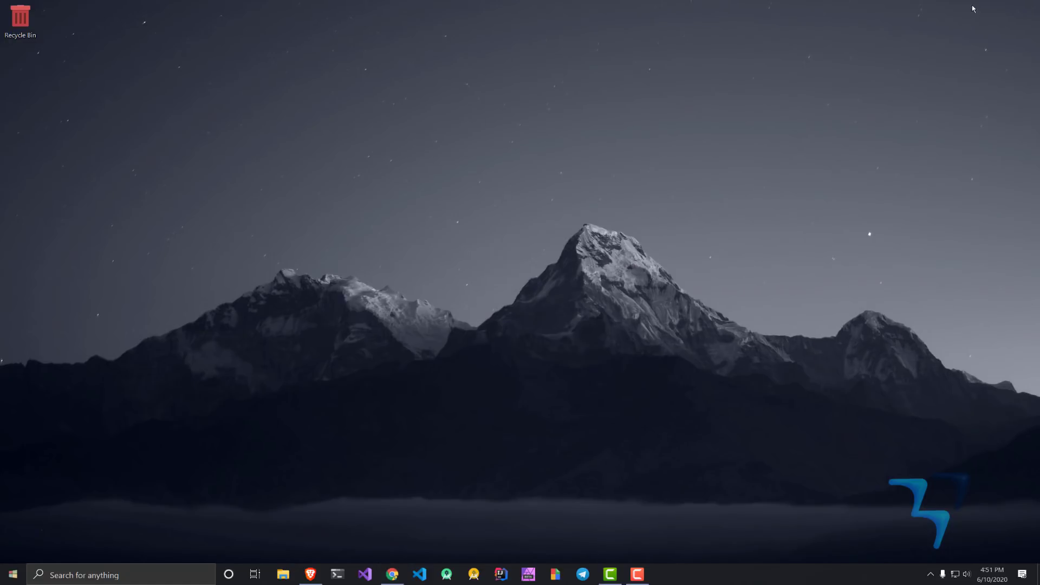
# Step: Search Google for 'ueli app' with the g? prefix and widen the browser window
pyautogui.hotkey('alt', 'space')
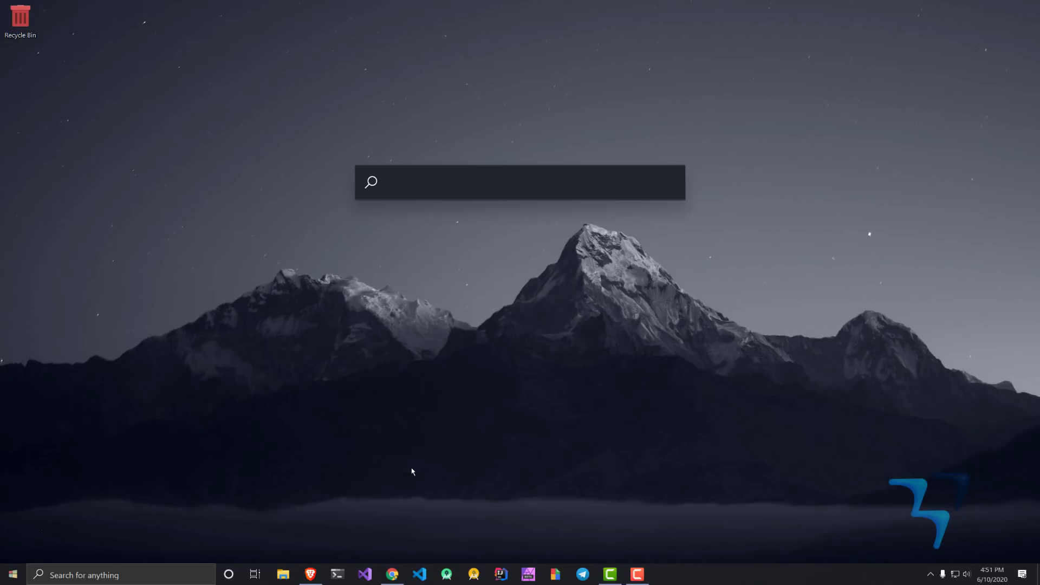
pyautogui.write('g?')
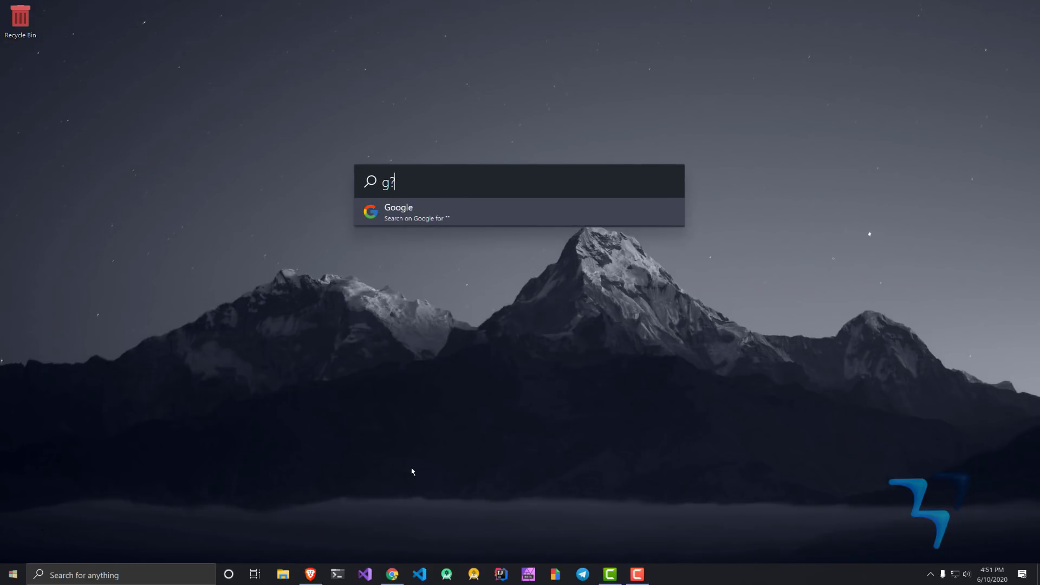
pyautogui.write('ueli app')
pyautogui.press('Return')
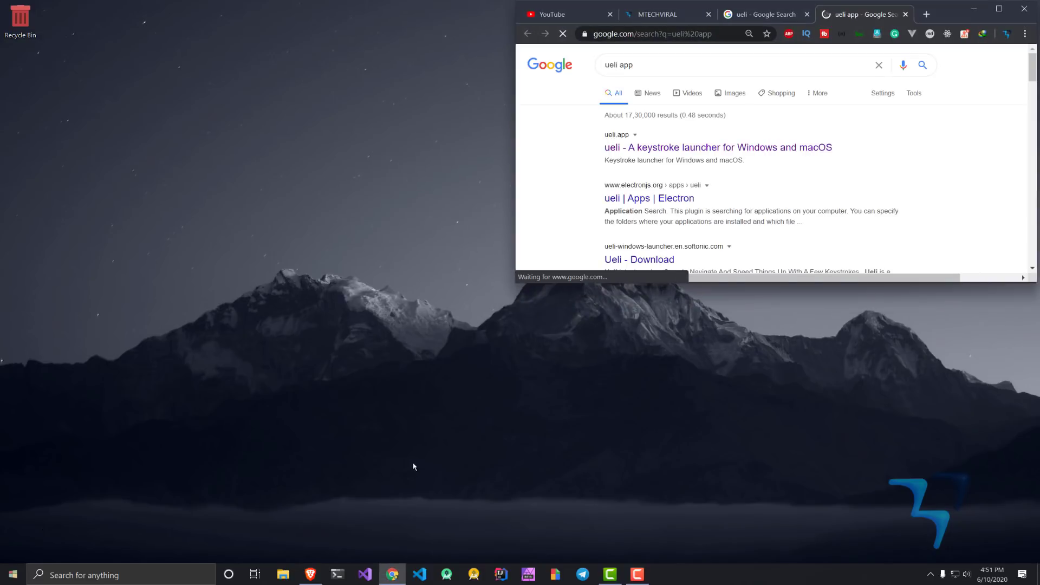
pyautogui.scroll(-2, 713, 220)
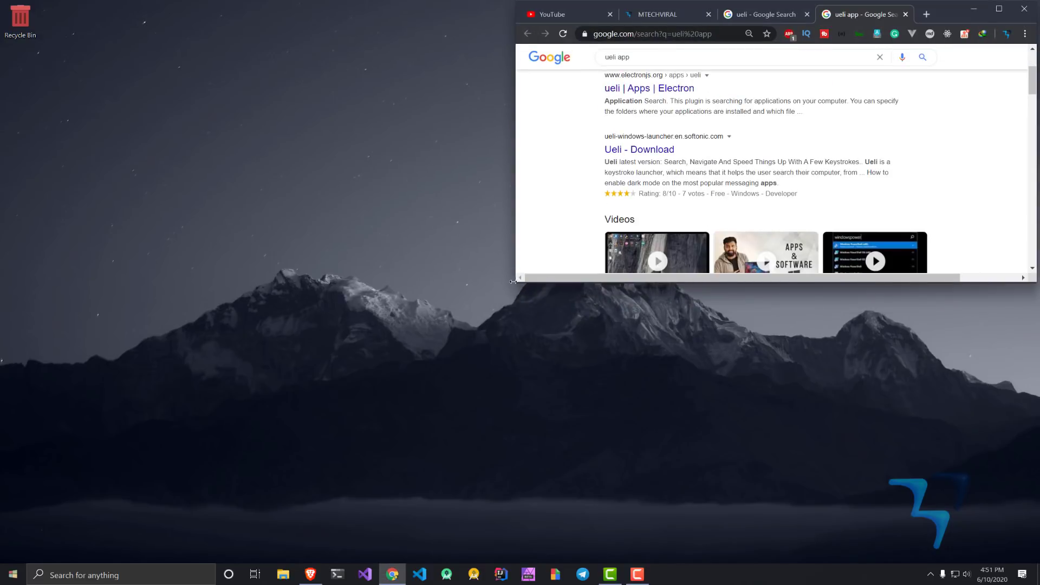
pyautogui.moveTo(516, 281); pyautogui.dragTo(151, 281)
# Step: Close the browser and launch Microsoft Store from Windows search
pyautogui.click(1025, 9)
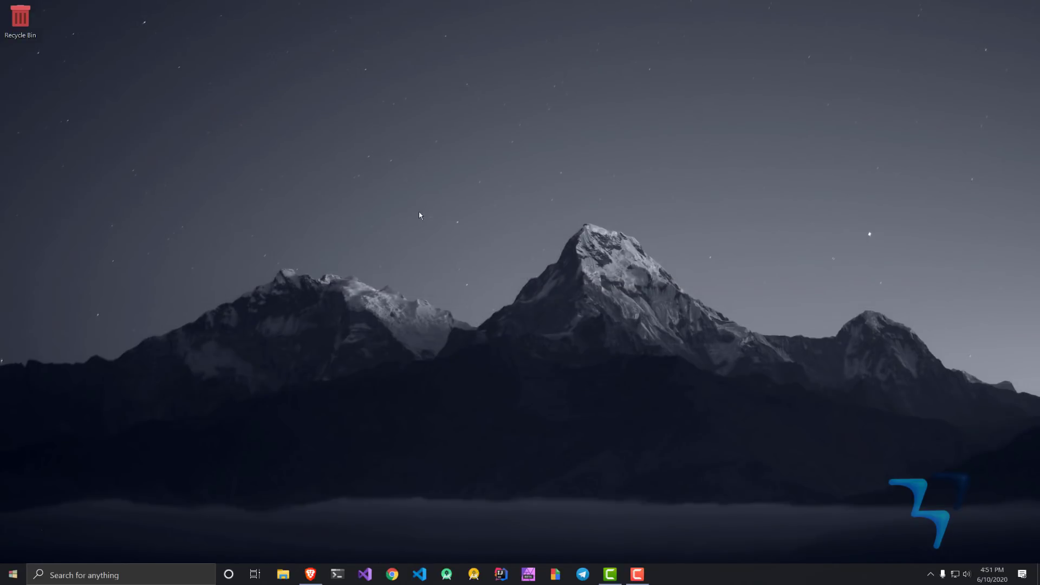
pyautogui.click(146, 575)
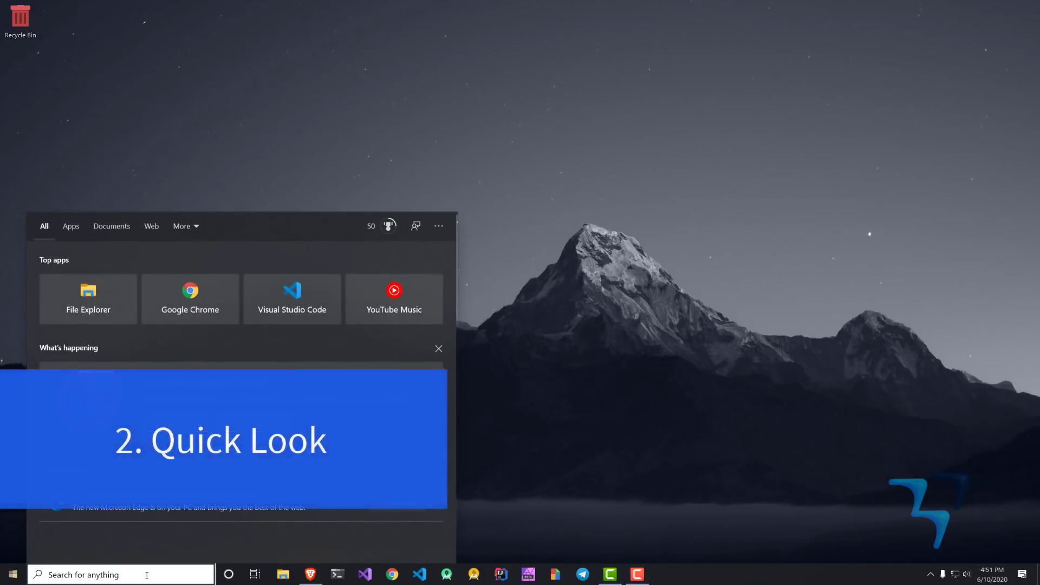
pyautogui.write('m')
pyautogui.press('Return')
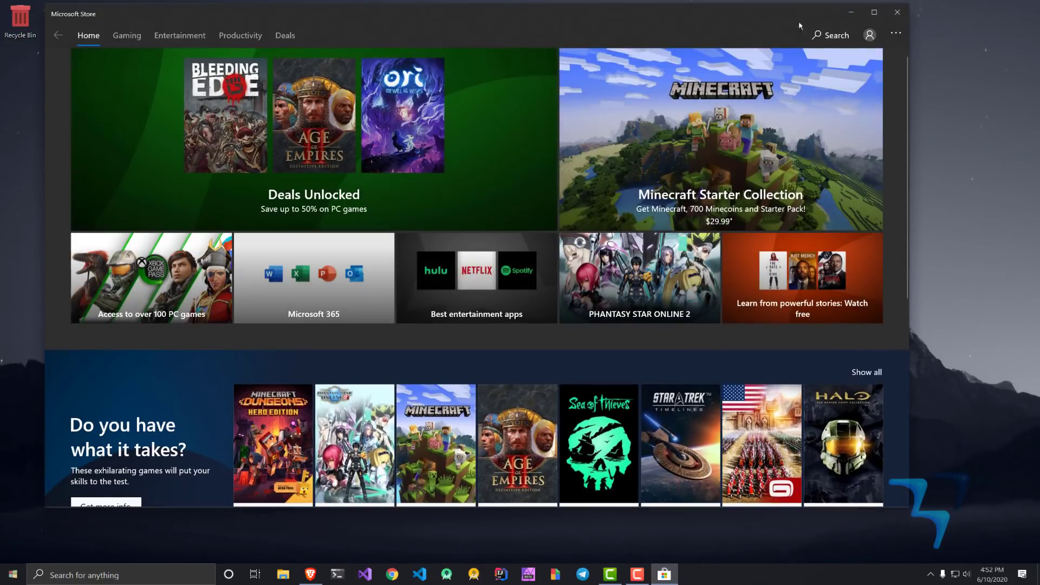
# Step: Search the Store for quicklook, view the installed QuickLook page, then minimize the Store
pyautogui.click(823, 35)
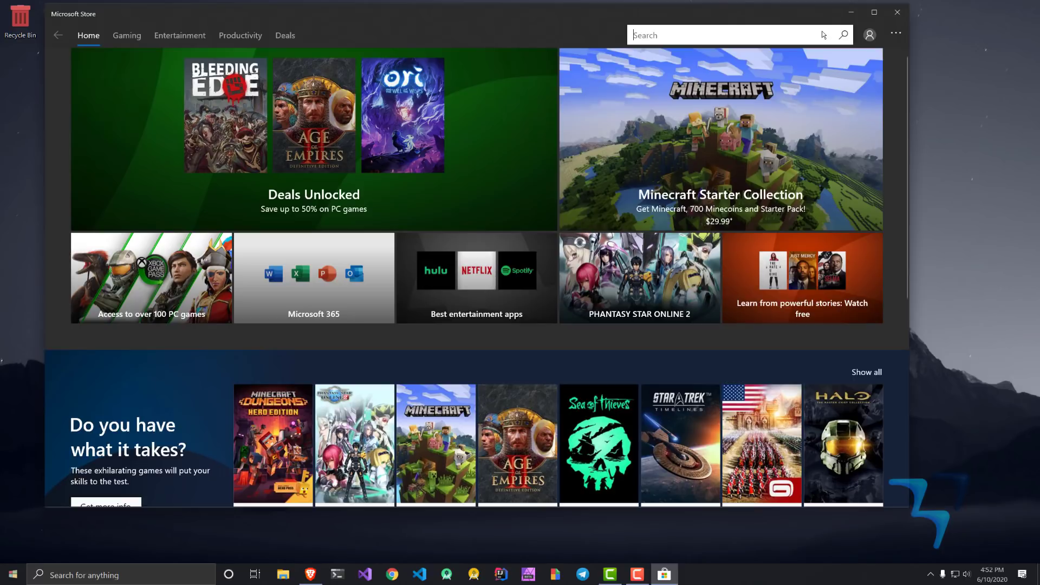
pyautogui.write('quicklook')
pyautogui.press('Return')
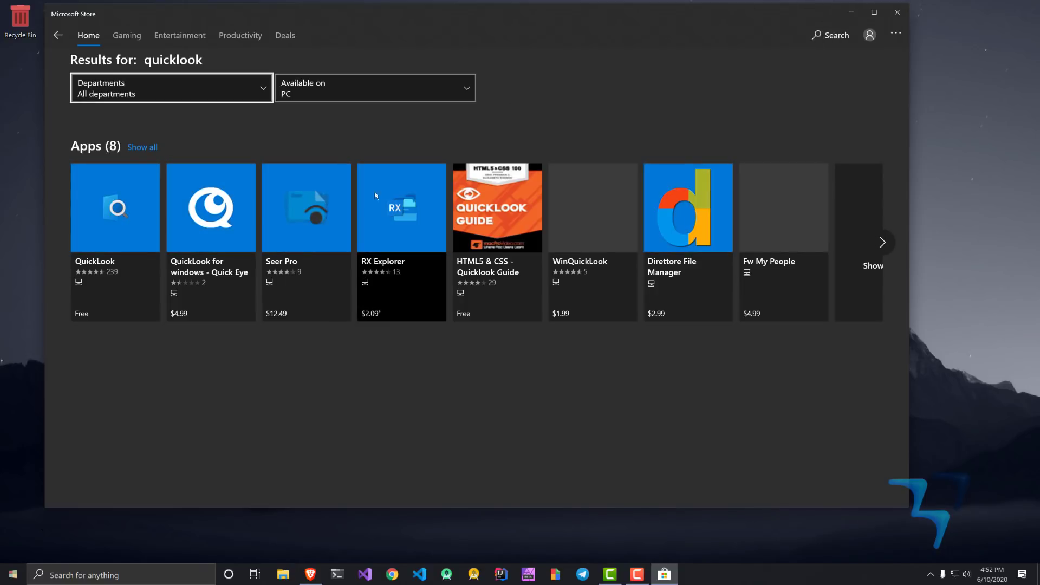
pyautogui.click(118, 239)
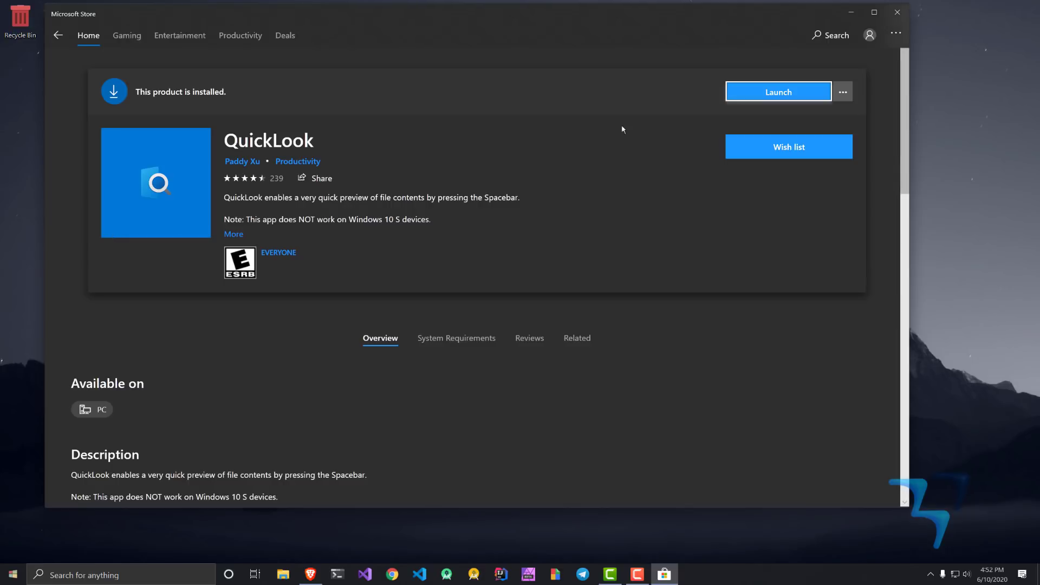
pyautogui.click(851, 12)
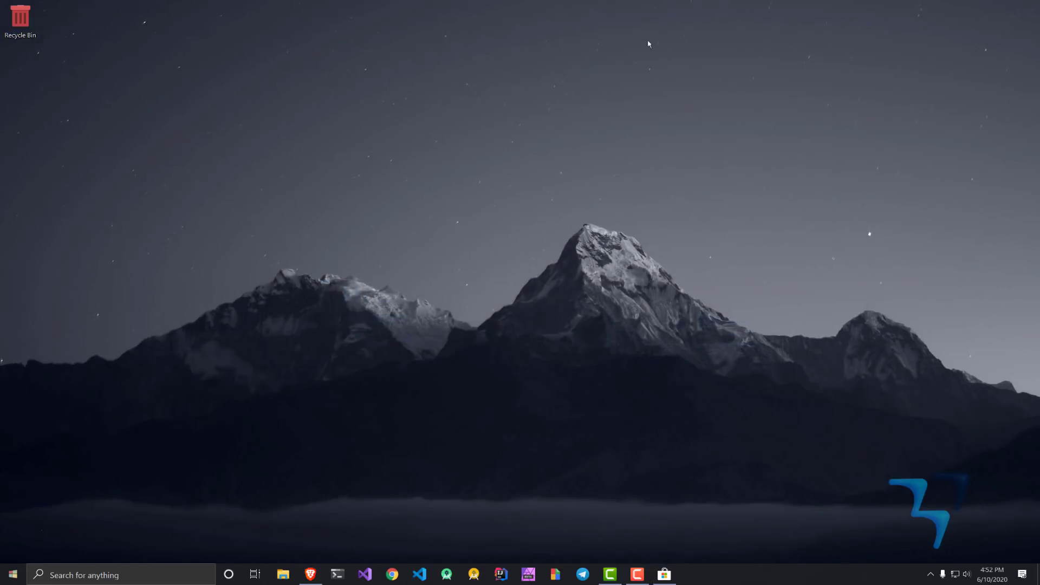
# Step: Open the FlutterEnglish folder in File Explorer and preview 7-organise.mov with QuickLook
pyautogui.click(282, 579)
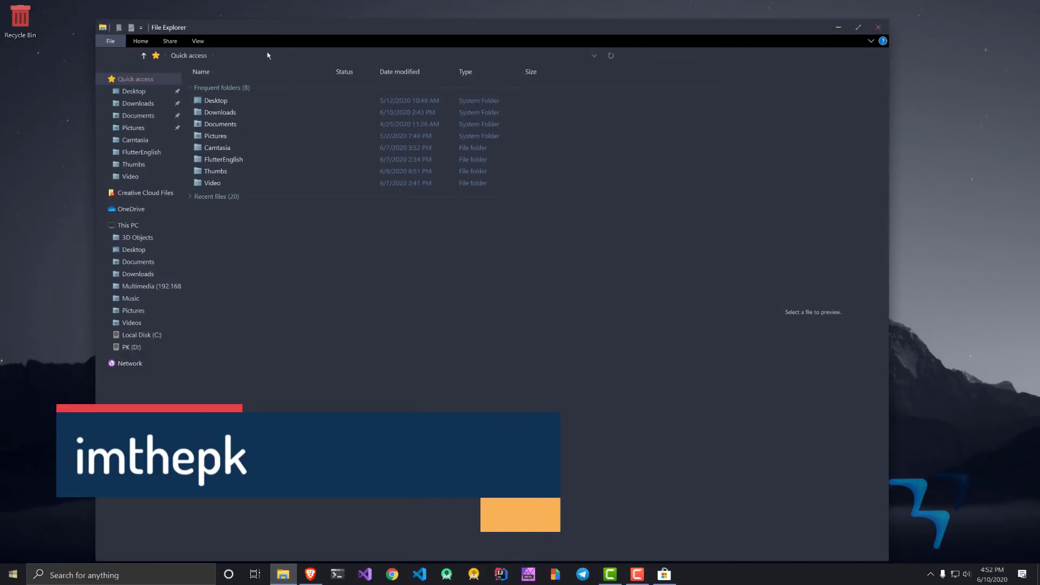
pyautogui.click(238, 160)
pyautogui.doubleClick(238, 160)
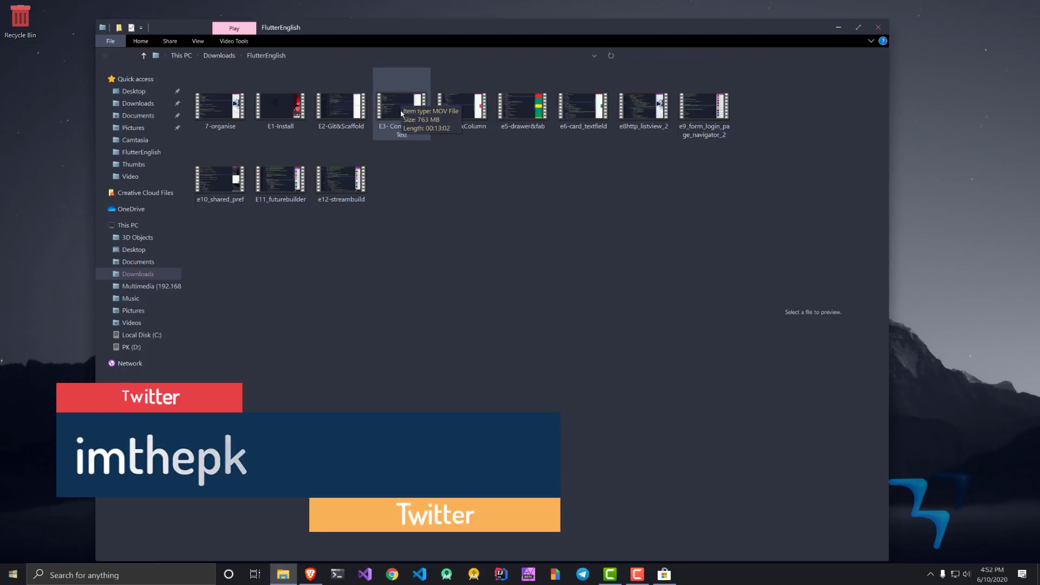
pyautogui.press('Home')
pyautogui.press('space')
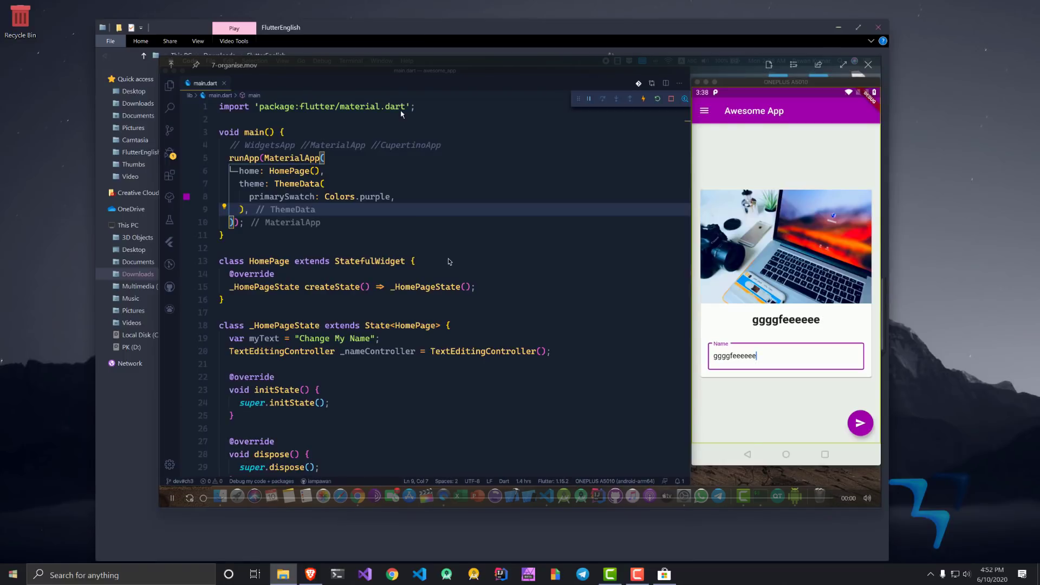
pyautogui.press('space')
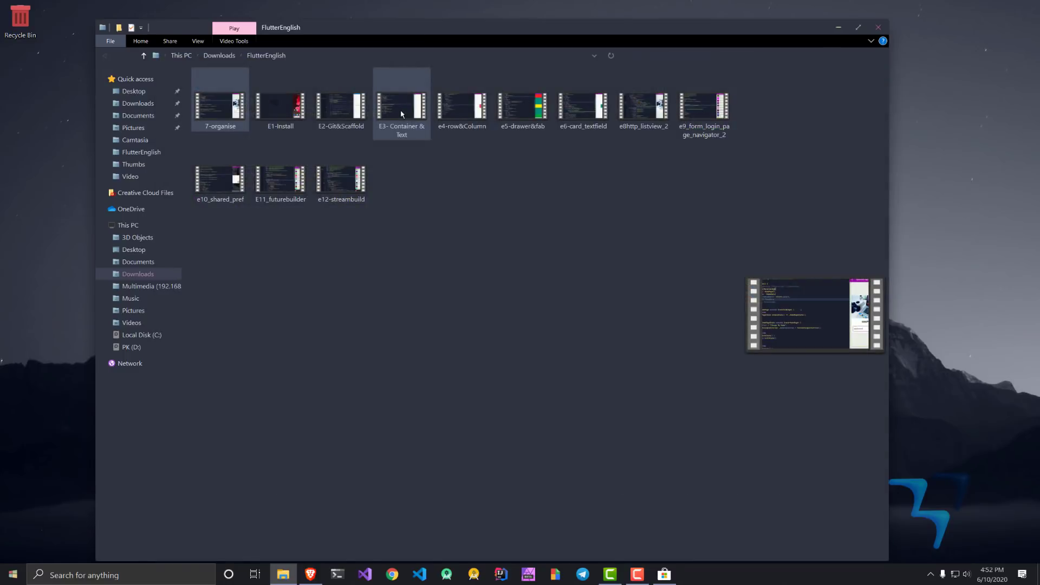
# Step: Preview e4-row&Column.mov, skip ahead to 01:33, and close the preview
pyautogui.click(473, 106)
pyautogui.press('space')
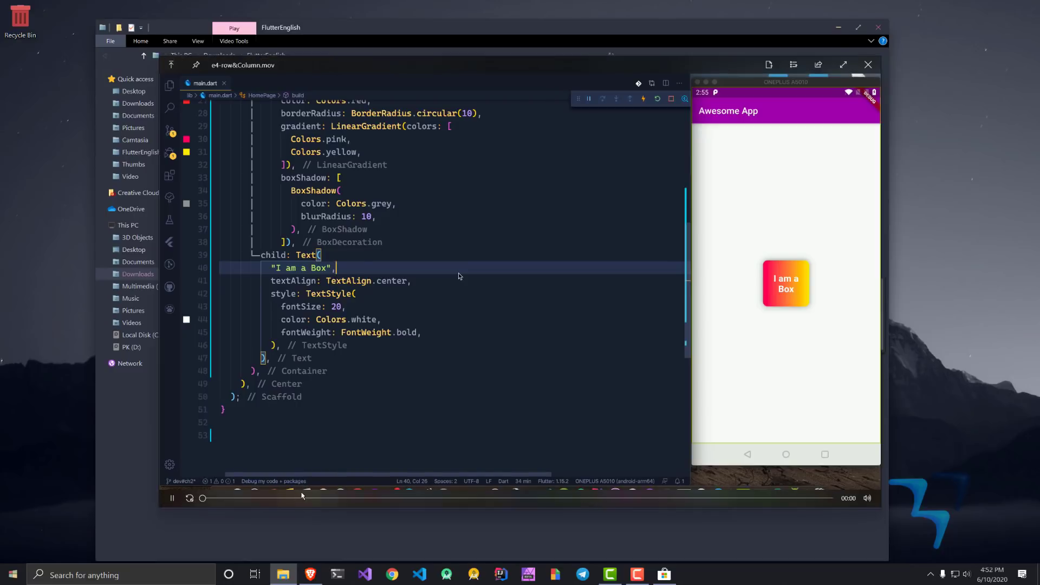
pyautogui.click(323, 498)
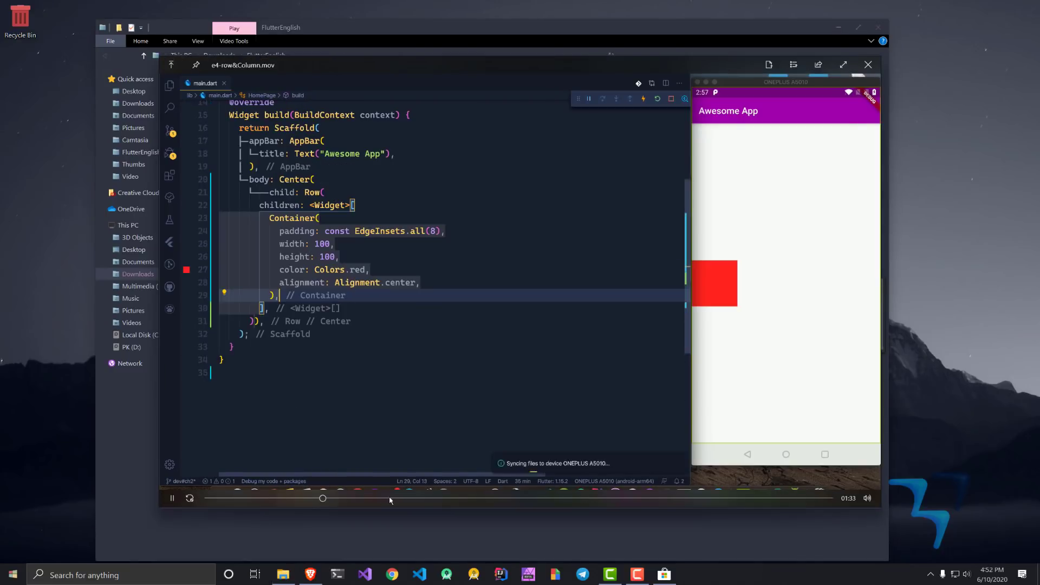
pyautogui.press('space')
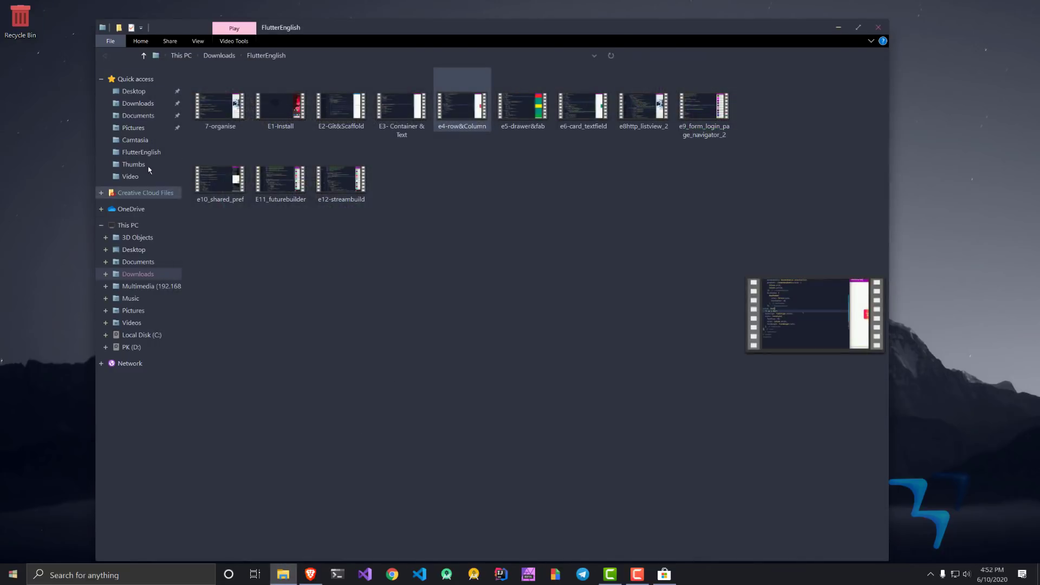
# Step: Preview the Walls folder wallpapers from the canyon lake image to 17614.jpg, then close Explorer
pyautogui.click(139, 103)
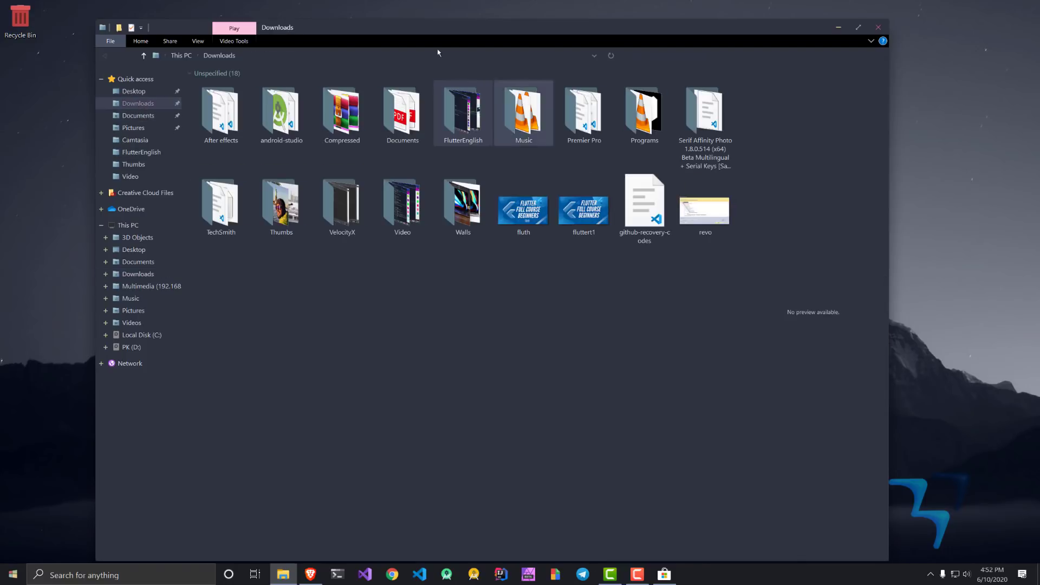
pyautogui.doubleClick(459, 191)
pyautogui.click(233, 113)
pyautogui.press('space')
pyautogui.press('Right')
pyautogui.press('Right')
pyautogui.press('Right')
pyautogui.press('Right')
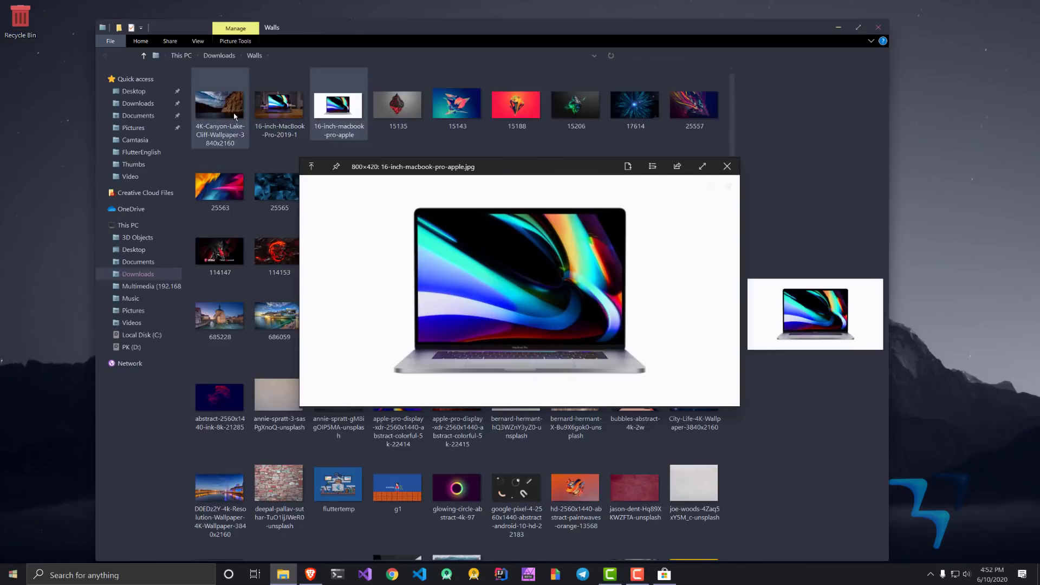
pyautogui.press('Right')
pyautogui.press('Right')
pyautogui.press('Right')
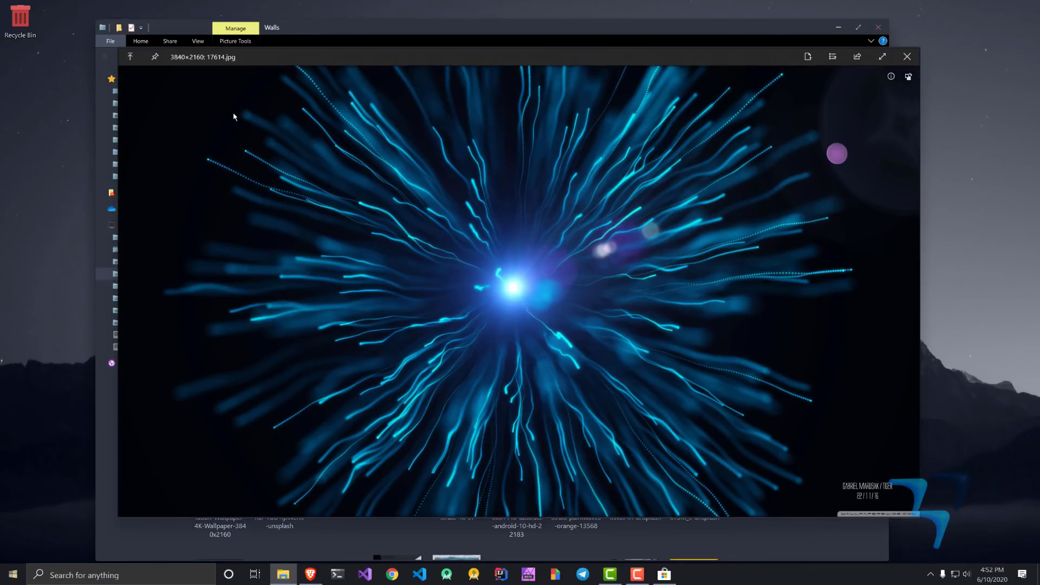
pyautogui.press('space')
pyautogui.press('space')
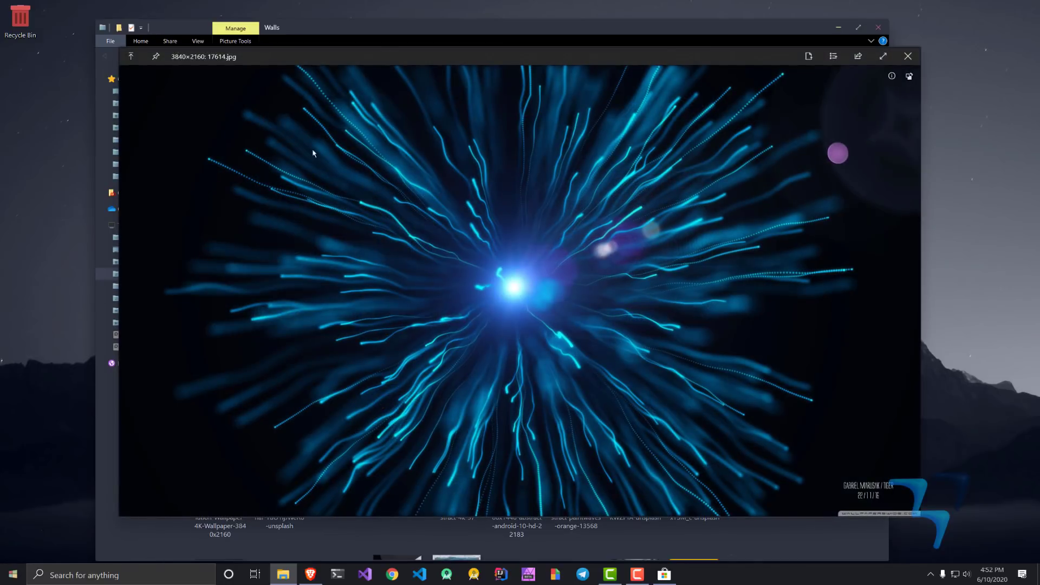
pyautogui.press('space')
pyautogui.click(878, 27)
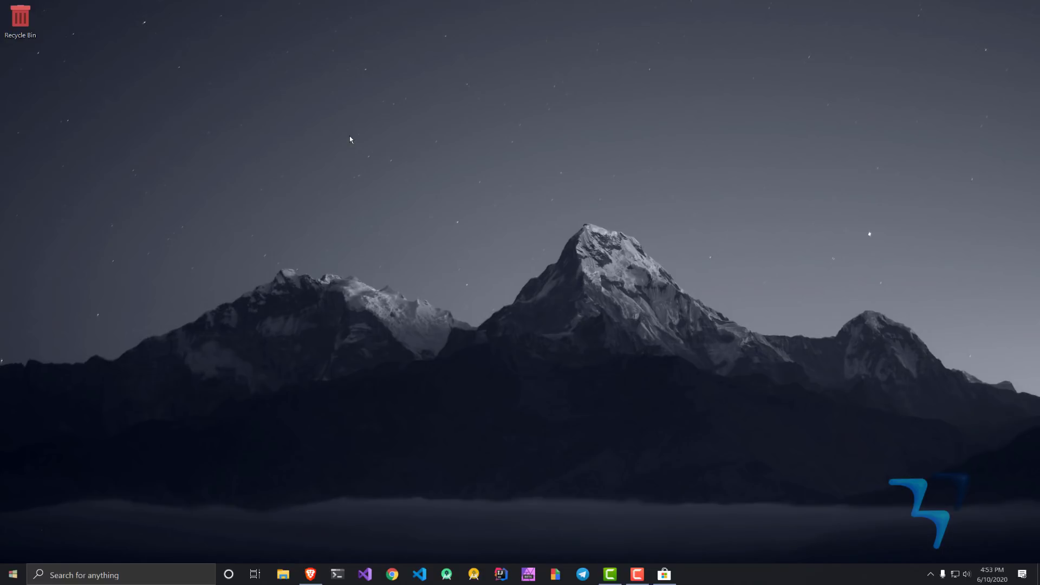
# Step: Bring back the browser on the GitHub PowerToys page and scroll through the README's utilities
pyautogui.click(310, 574)
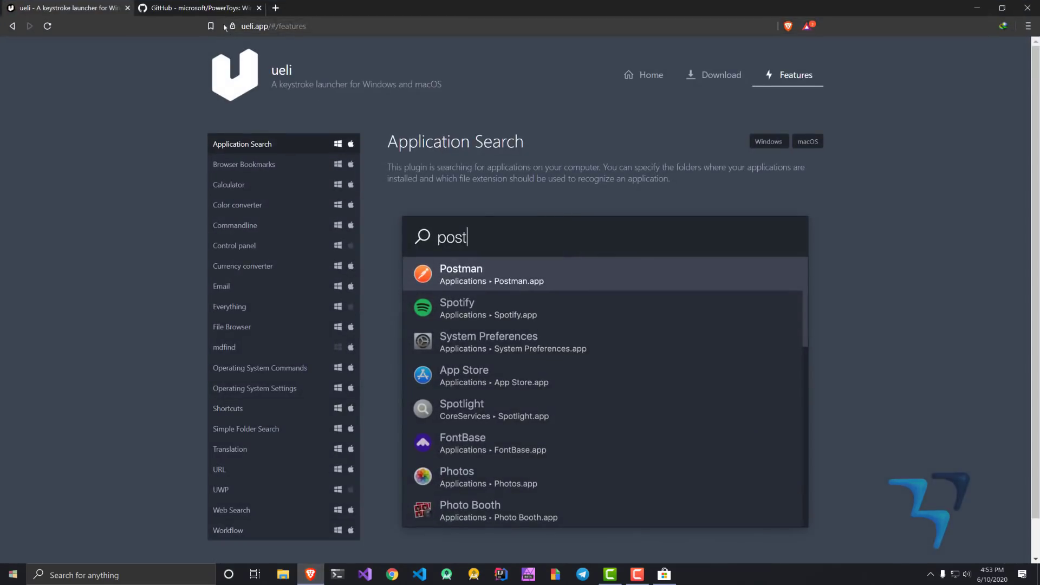
pyautogui.click(200, 8)
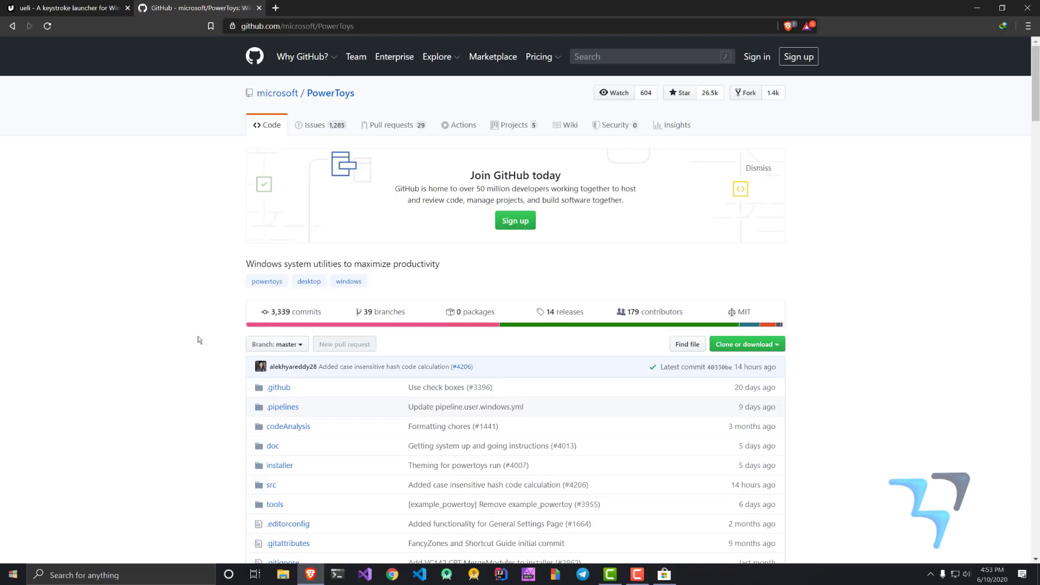
pyautogui.scroll(-15, 244, 293)
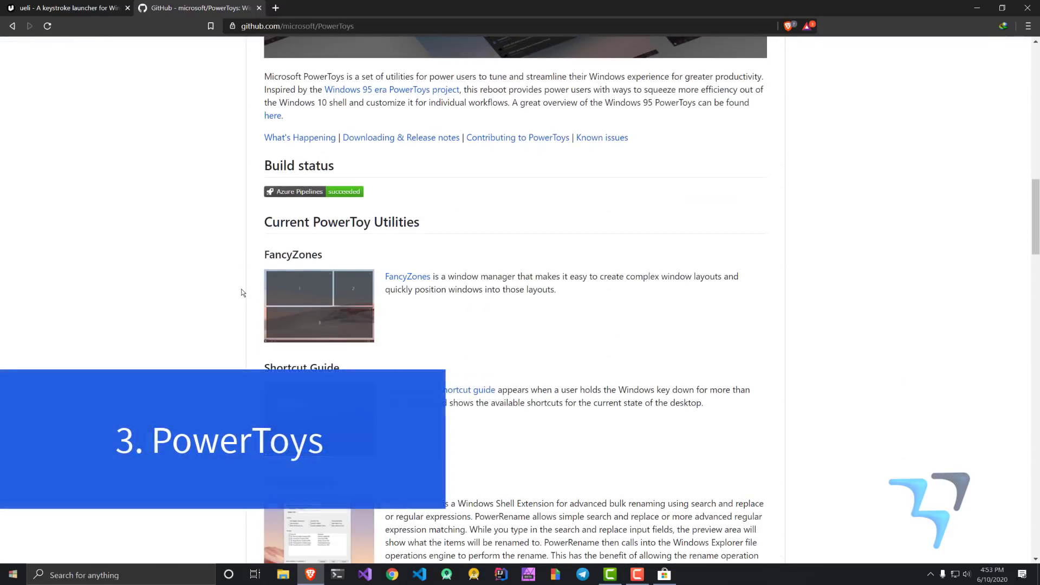
pyautogui.scroll(-2, 239, 303)
pyautogui.scroll(-8, 235, 311)
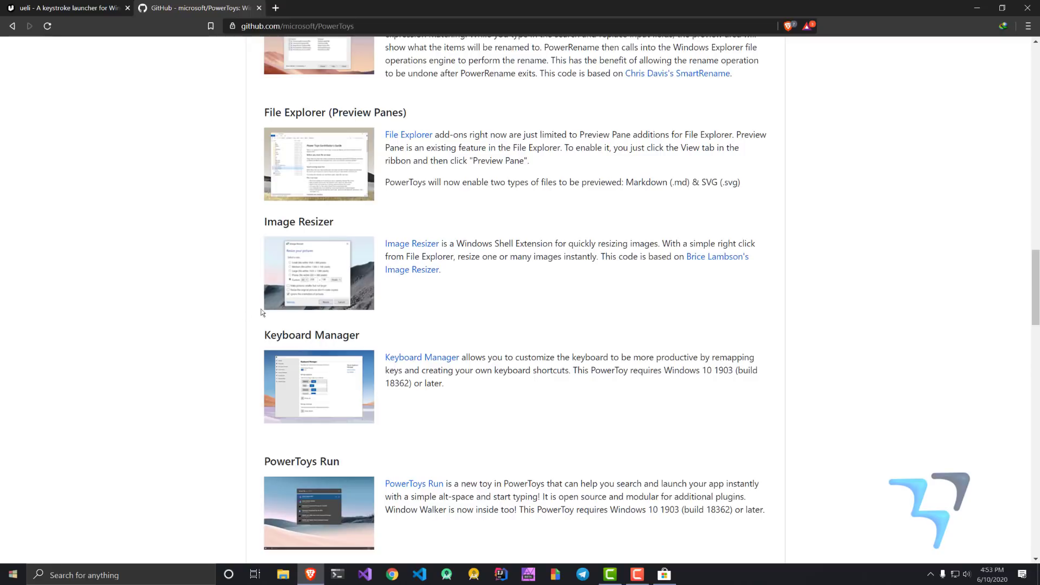
pyautogui.scroll(-4, 242, 292)
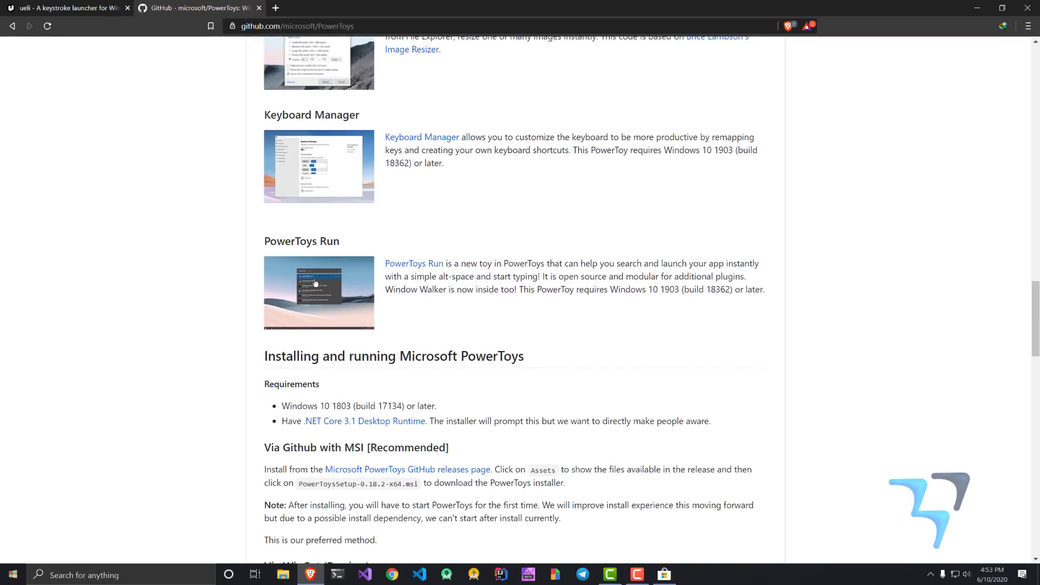
pyautogui.scroll(2, 306, 260)
pyautogui.scroll(3, 342, 303)
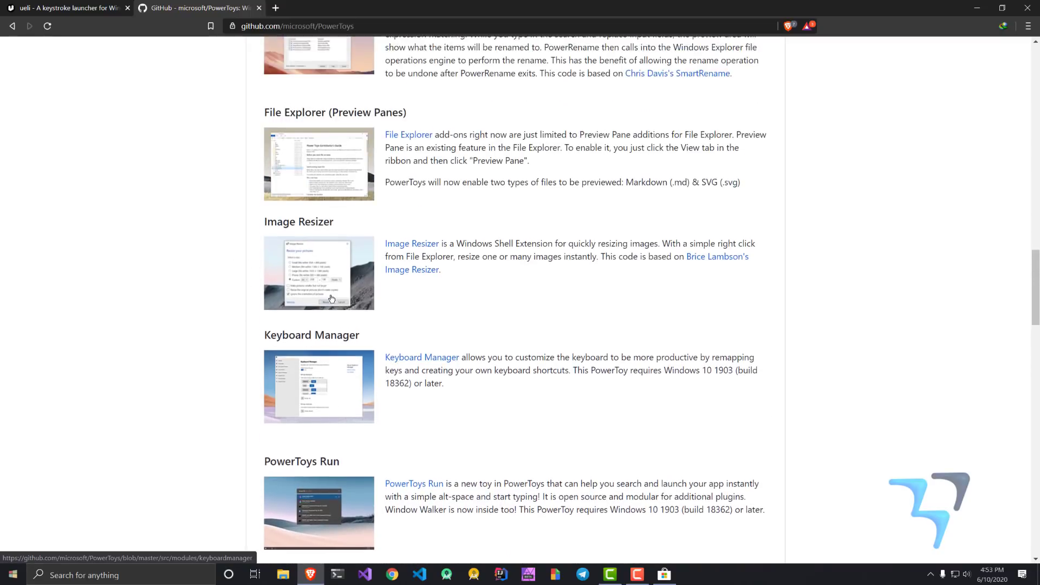
pyautogui.scroll(3, 325, 298)
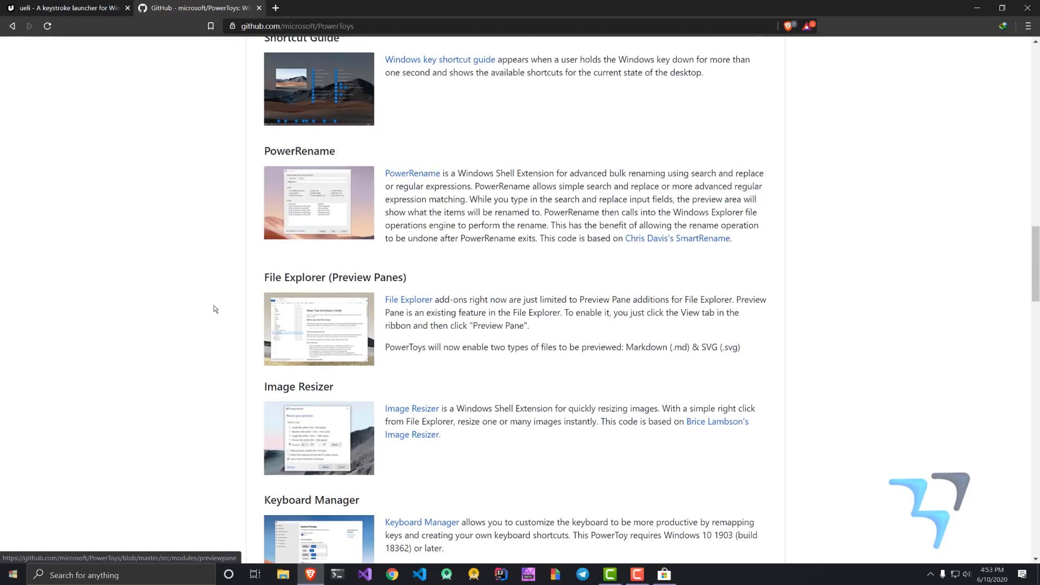
# Step: Minimize the browser, launch PowerToys, and open its FancyZones settings maximized
pyautogui.click(977, 7)
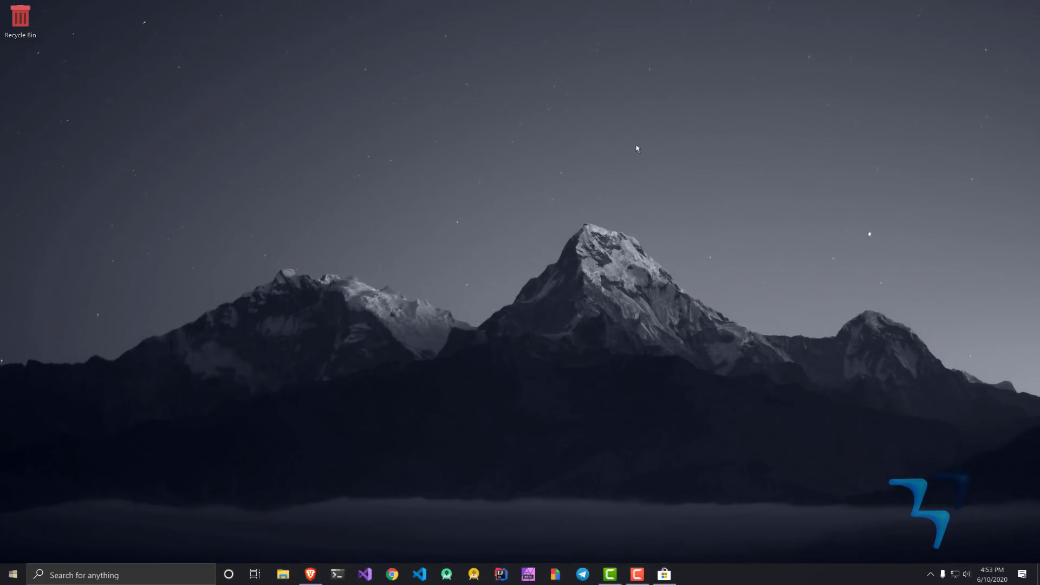
pyautogui.click(136, 569)
pyautogui.write('powe')
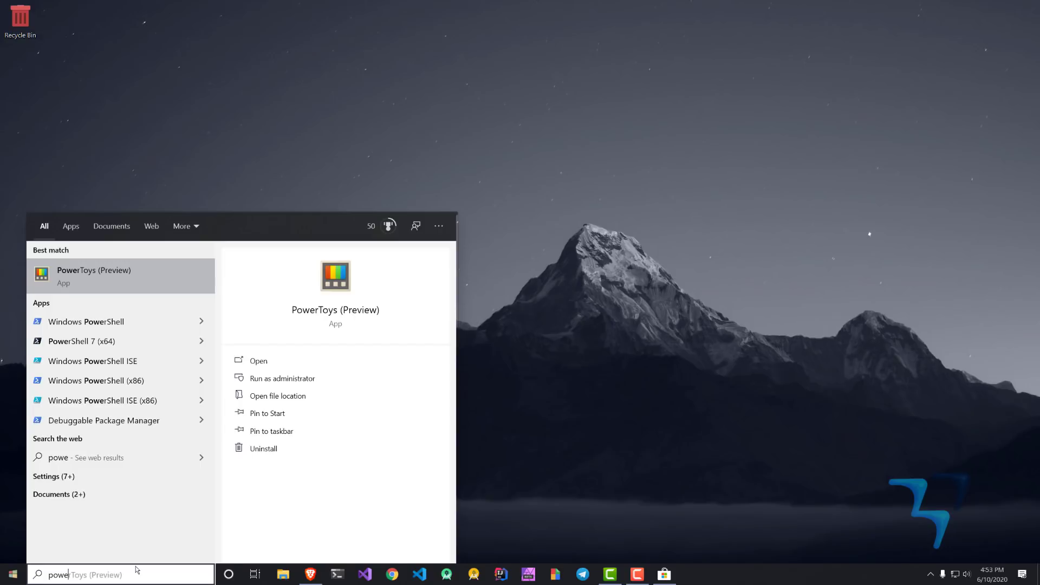
pyautogui.press('Return')
pyautogui.click(194, 188)
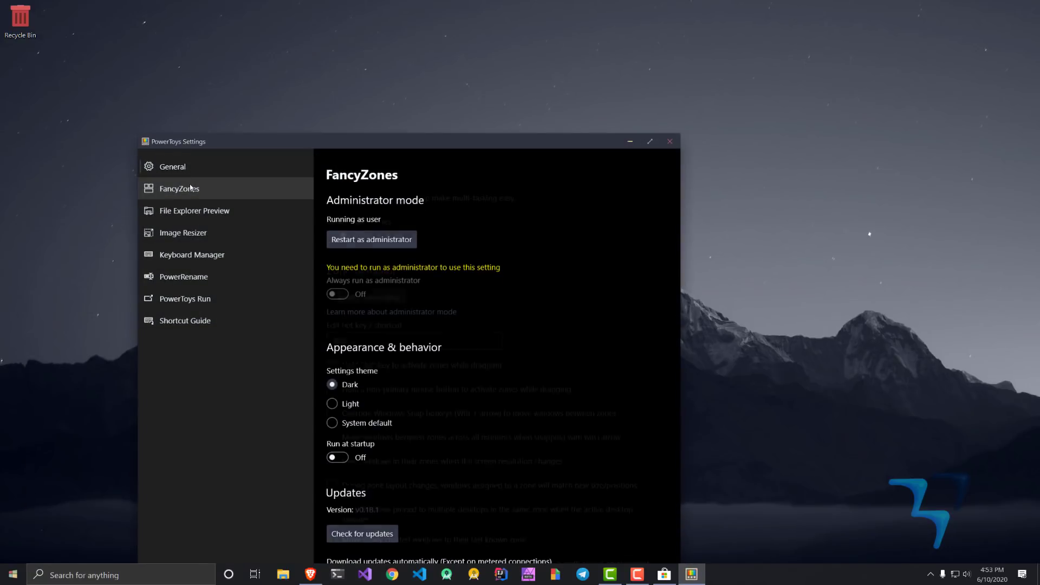
pyautogui.scroll(-5, 454, 350)
pyautogui.scroll(-3, 403, 372)
pyautogui.scroll(10, 429, 293)
pyautogui.press('super+Up')
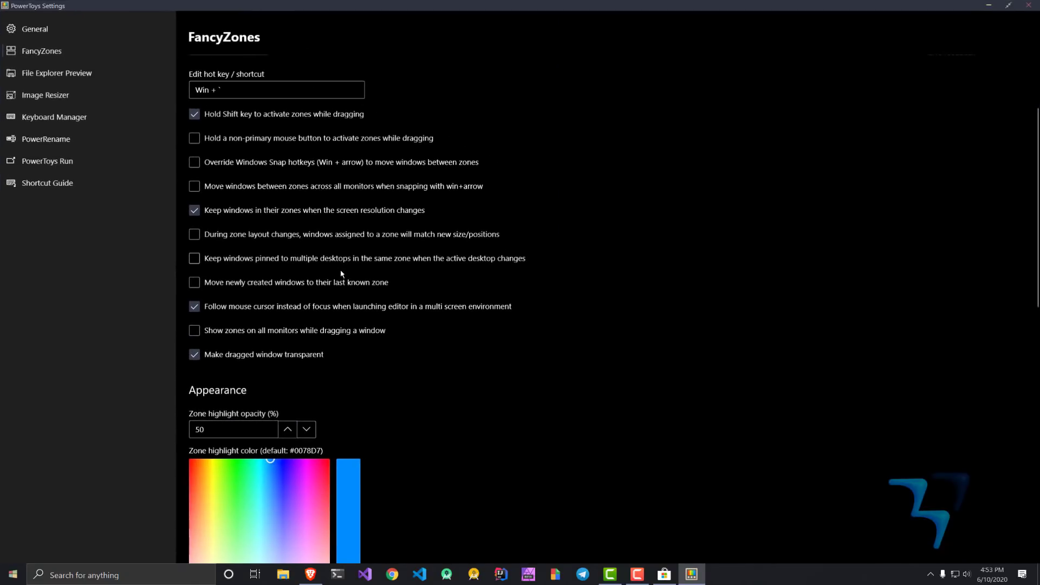
pyautogui.scroll(3, 343, 271)
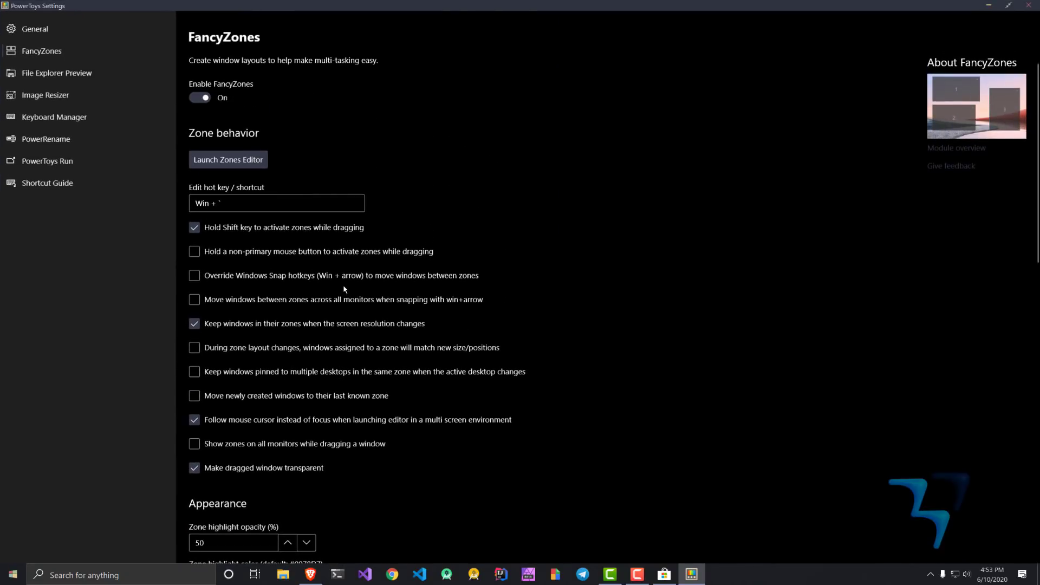
# Step: In the Zones Editor, compare Focus, Columns, Rows and Grid, then apply Priority Grid
pyautogui.click(246, 158)
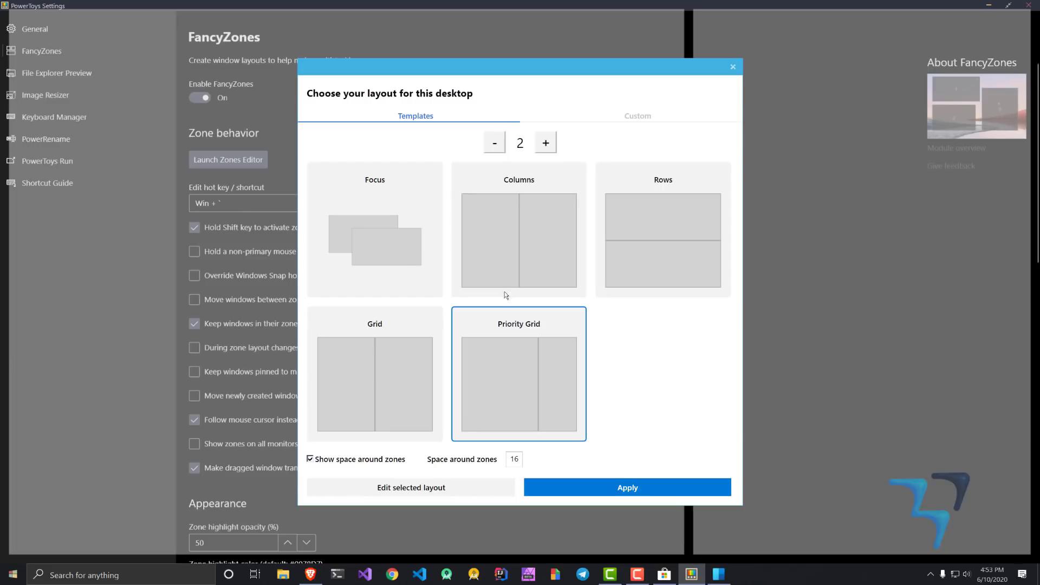
pyautogui.click(385, 200)
pyautogui.click(515, 219)
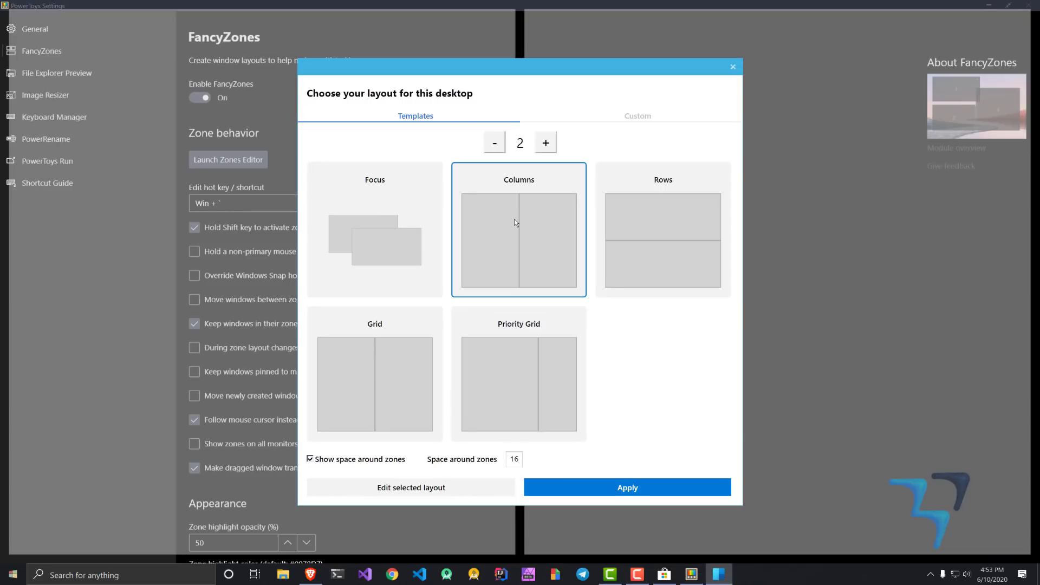
pyautogui.click(635, 216)
pyautogui.click(542, 367)
pyautogui.click(394, 351)
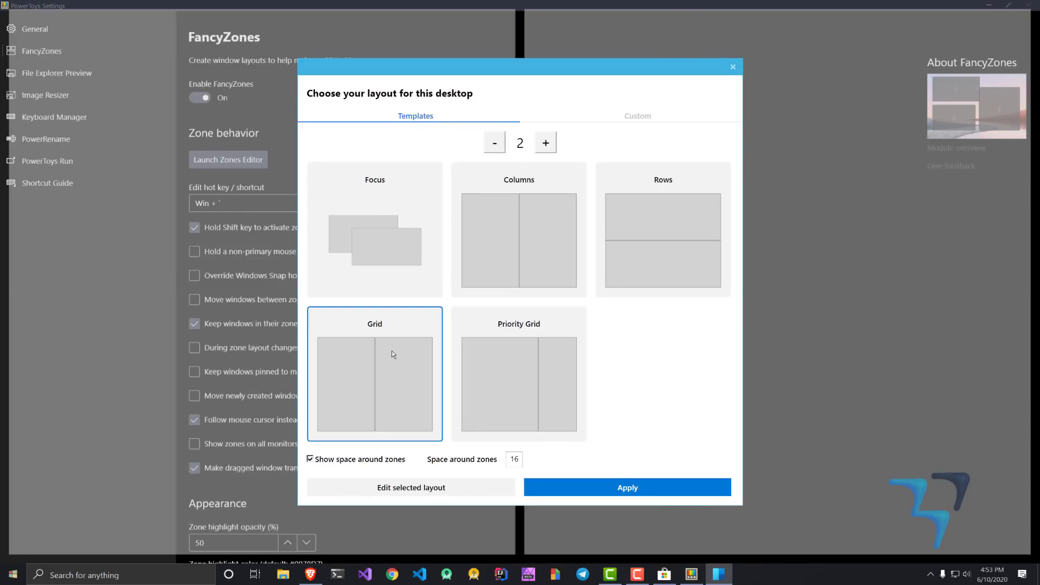
pyautogui.click(508, 345)
pyautogui.click(625, 488)
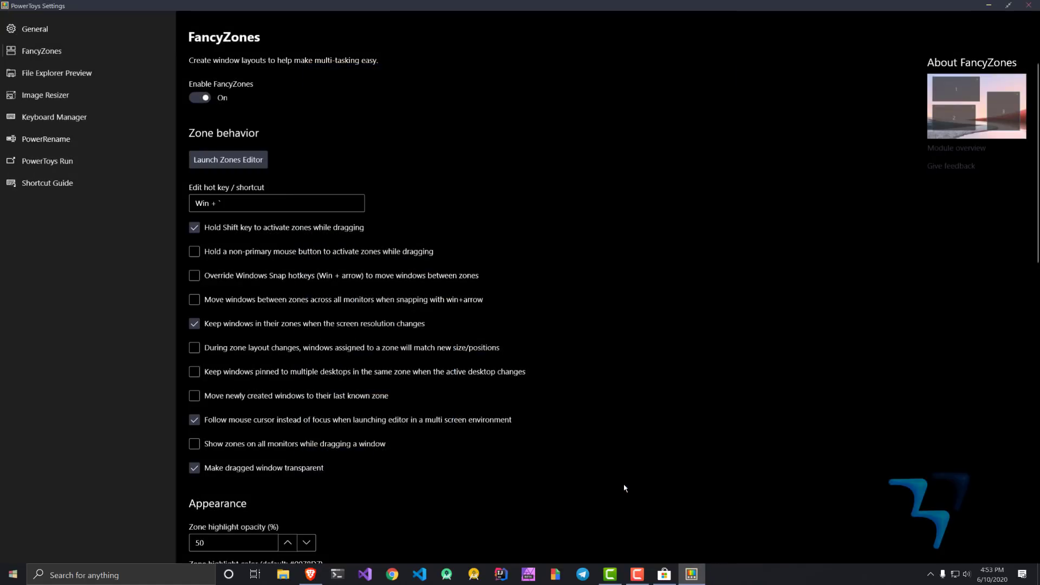
# Step: Snap two File Explorer windows into the left zones with PowerToys Settings filling the right half
pyautogui.click(989, 5)
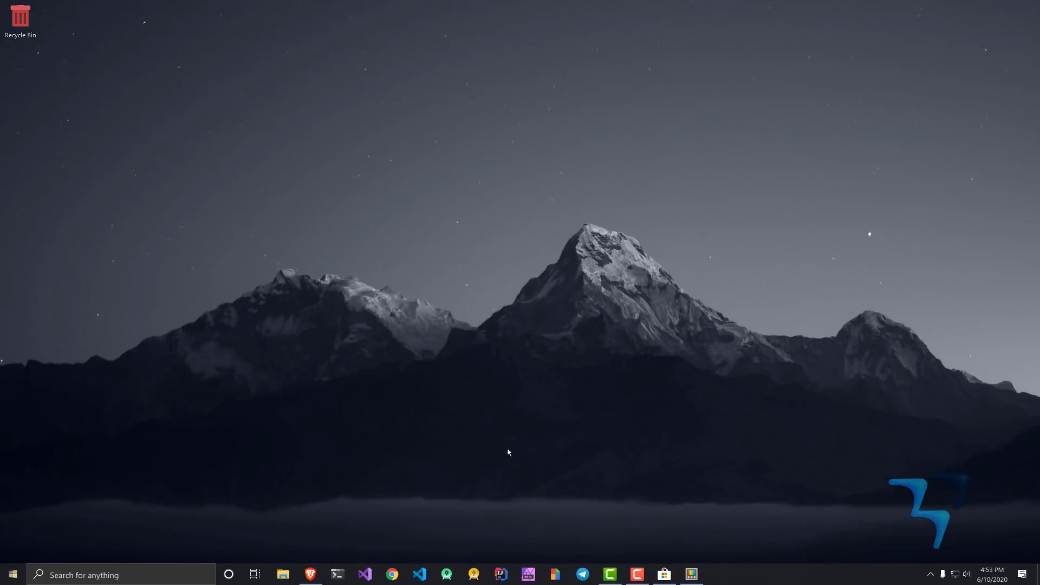
pyautogui.click(283, 576)
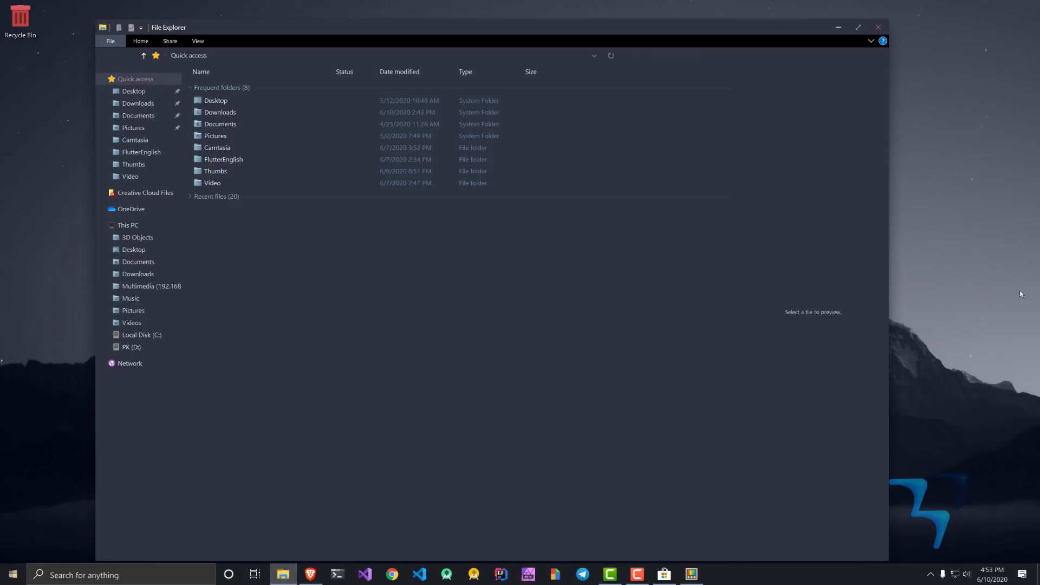
pyautogui.moveTo(756, 30); pyautogui.dragTo(2, 3)
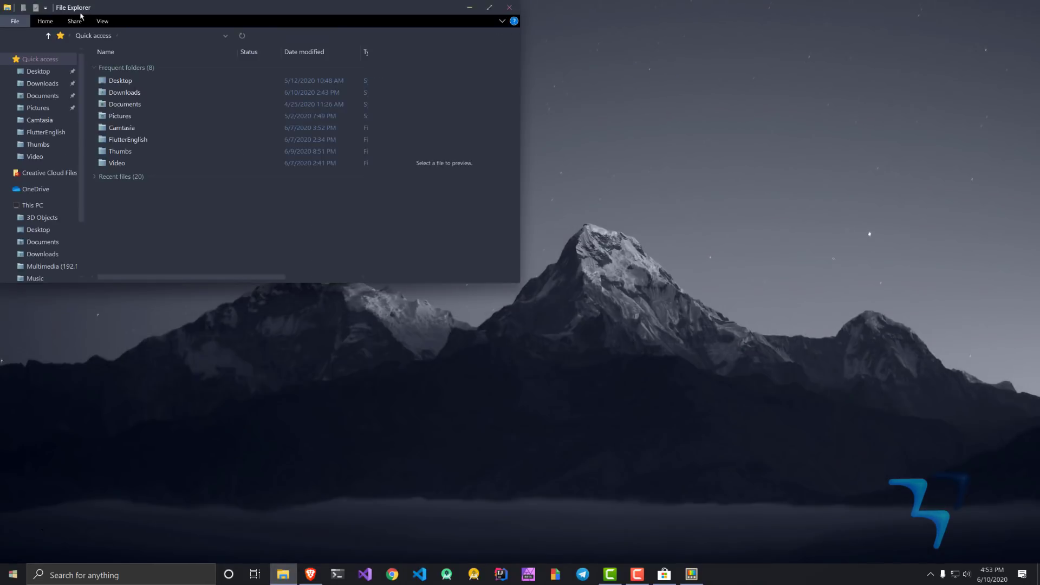
pyautogui.moveTo(371, 17); pyautogui.dragTo(2, 81)
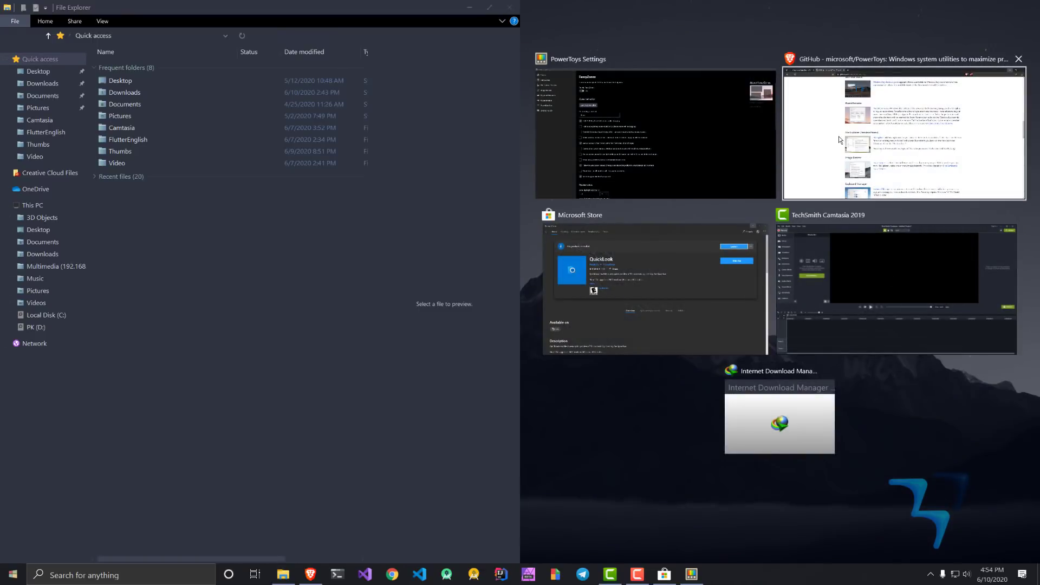
pyautogui.click(604, 158)
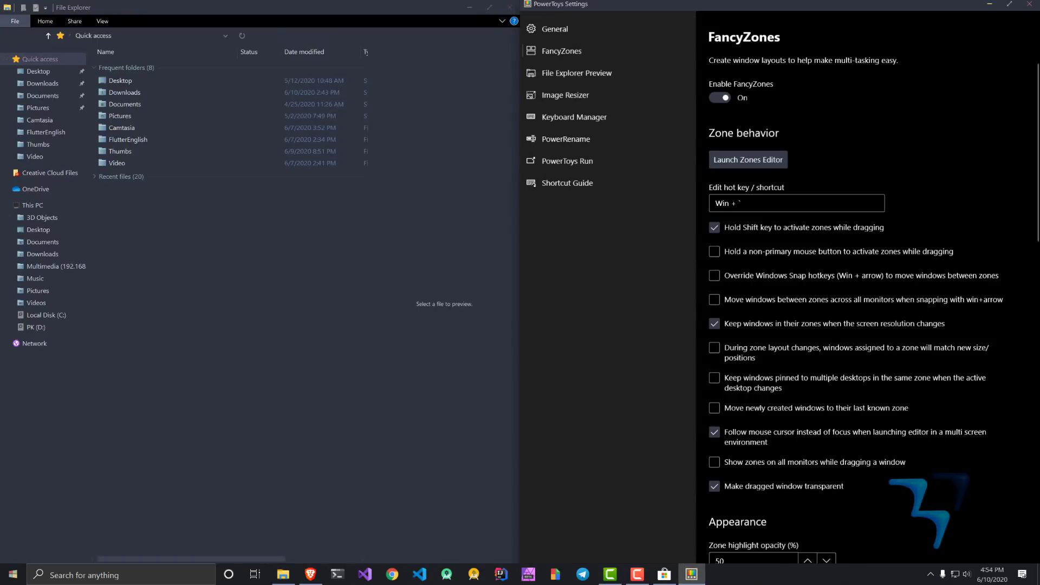
pyautogui.moveTo(415, 12); pyautogui.dragTo(1, 3)
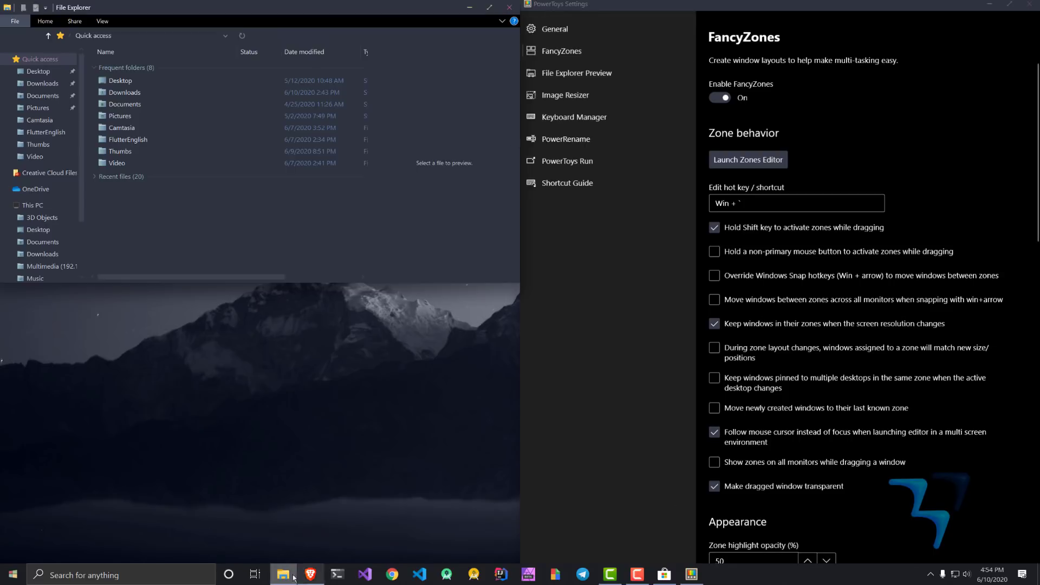
pyautogui.moveTo(396, 6); pyautogui.dragTo(1, 577)
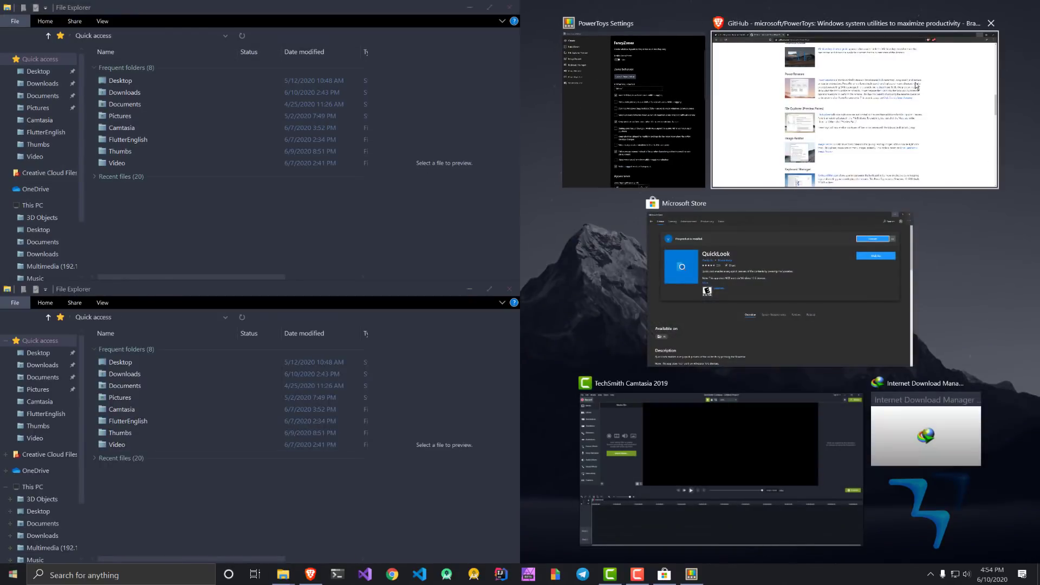
pyautogui.click(633, 109)
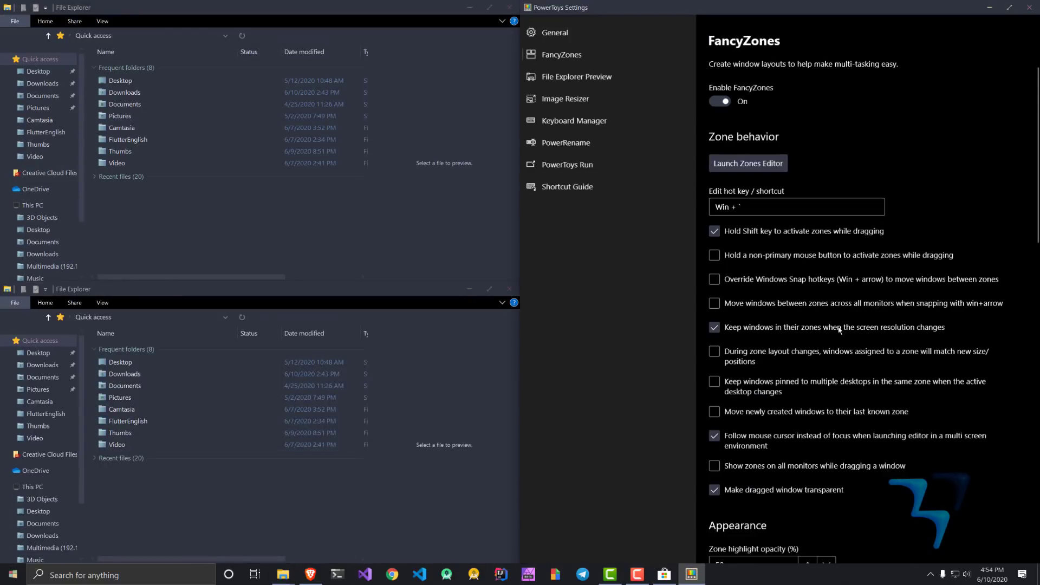
# Step: Close both File Explorer windows and PowerToys Settings
pyautogui.click(510, 288)
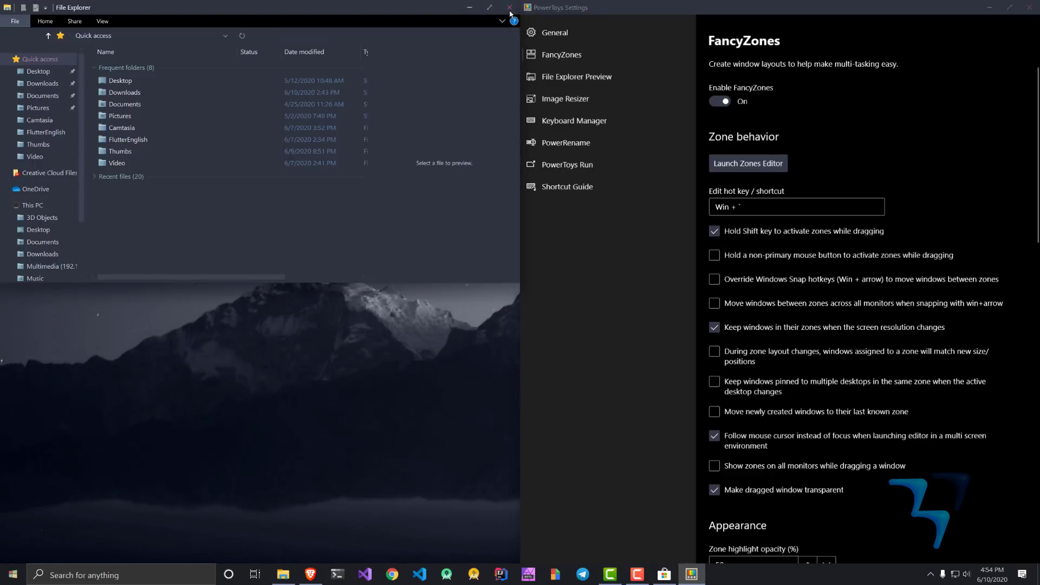
pyautogui.click(509, 7)
pyautogui.click(1029, 8)
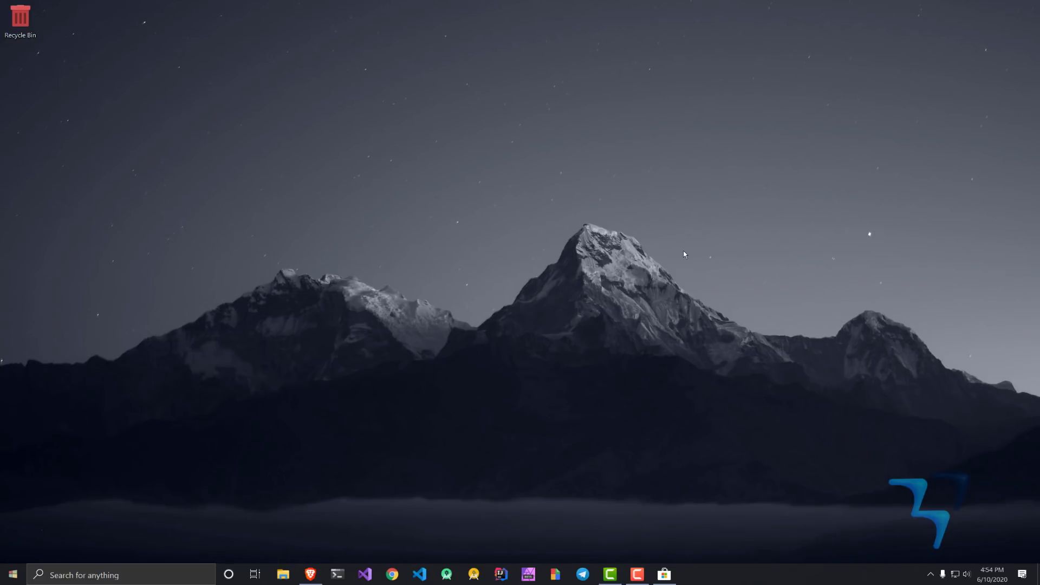
pyautogui.click(130, 575)
pyautogui.write('revo')
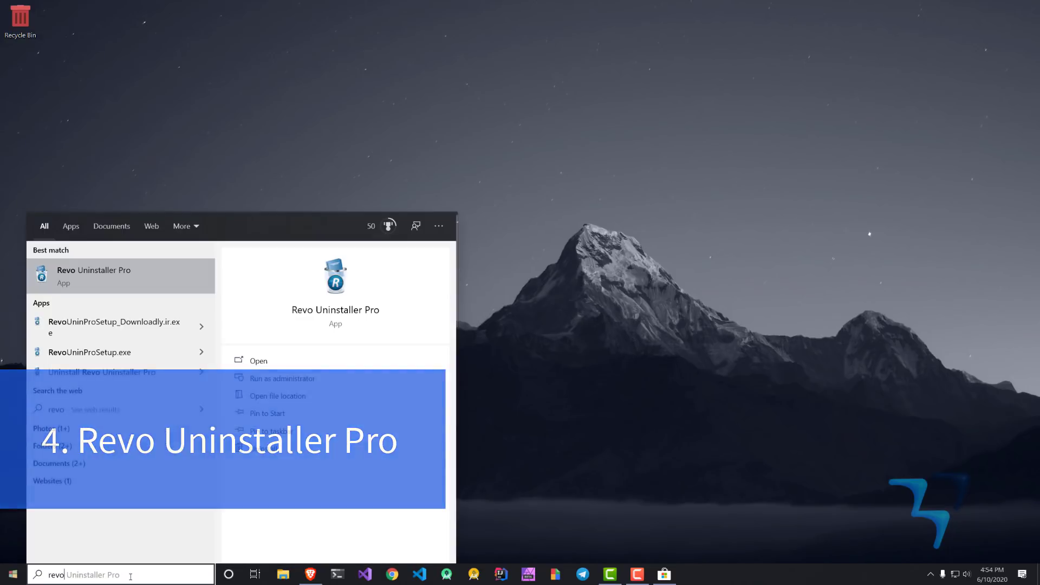
pyautogui.press('Return')
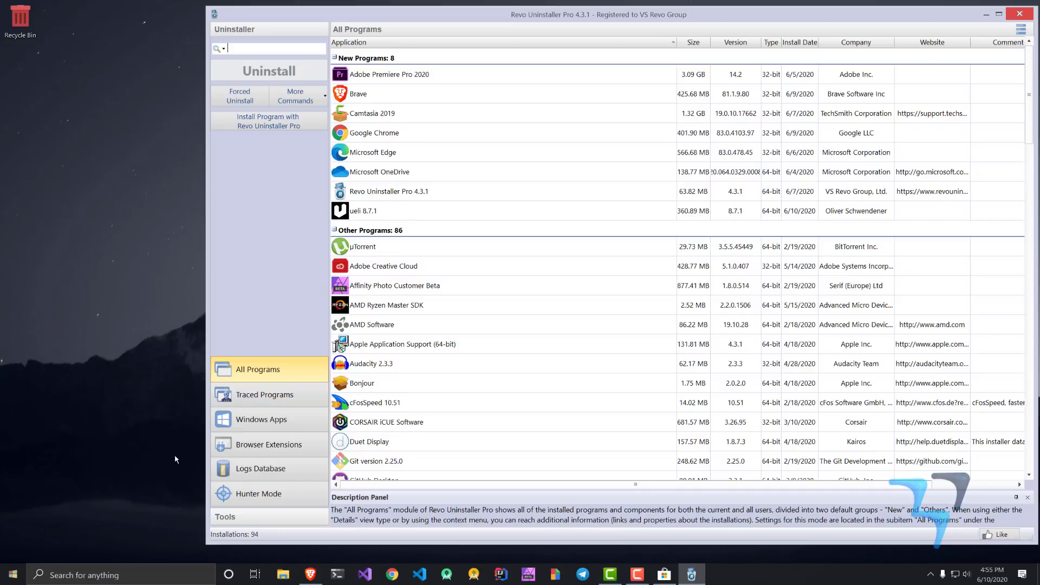
pyautogui.click(1020, 14)
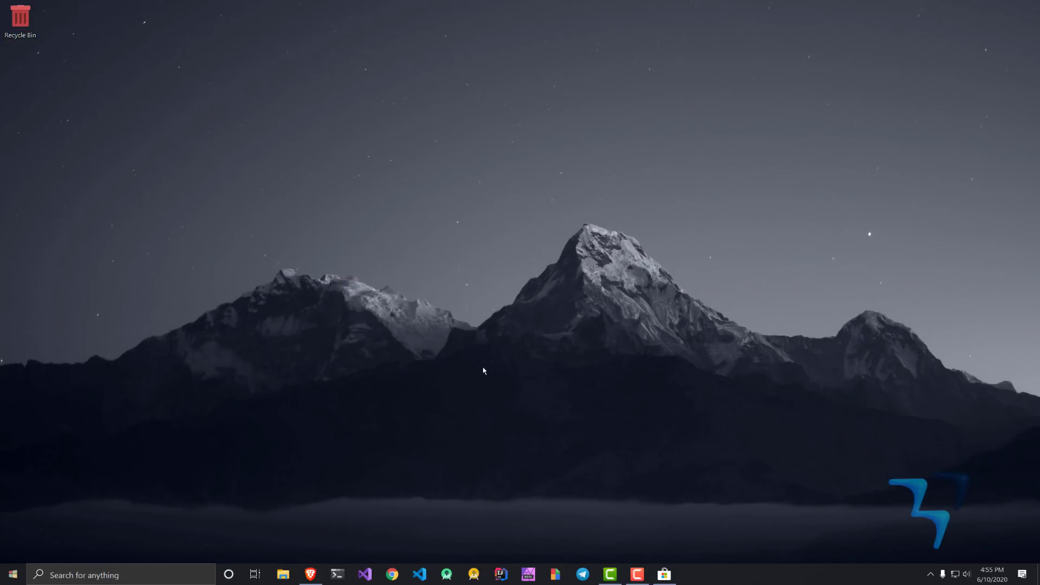
# Step: Launch ShareX by searching 'sharex' from the taskbar search box
pyautogui.click(144, 580)
pyautogui.write('sharex')
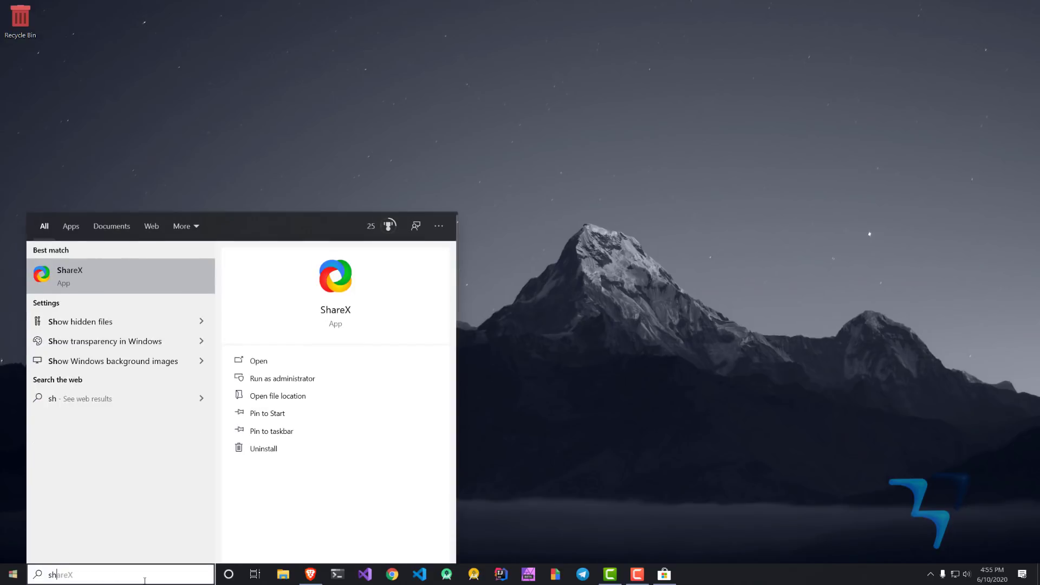
pyautogui.press('Return')
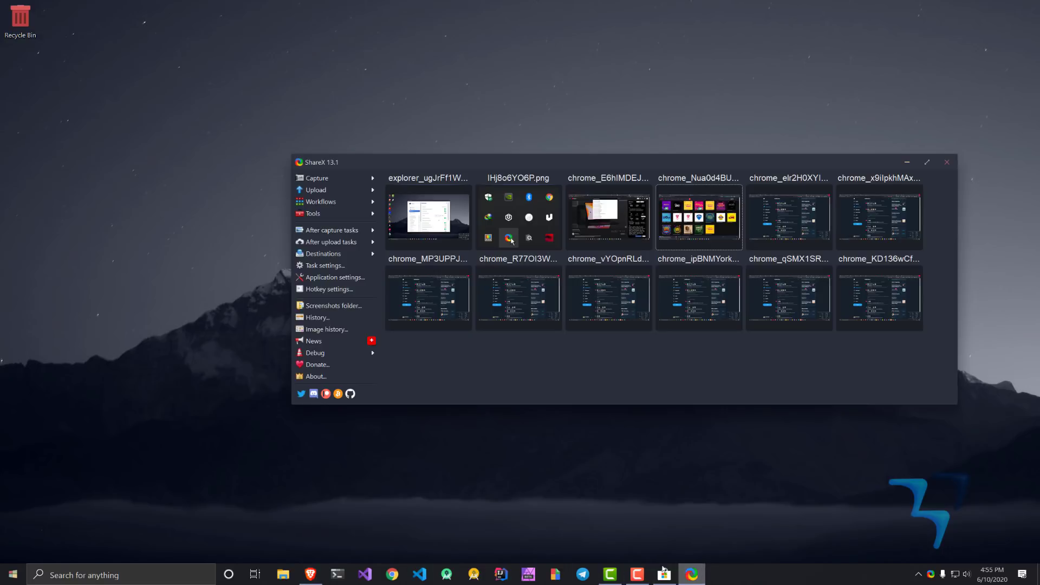
# Step: Bring the GitHub PowerToys page to the front and scroll back to its top
pyautogui.click(310, 574)
pyautogui.scroll(7, 163, 244)
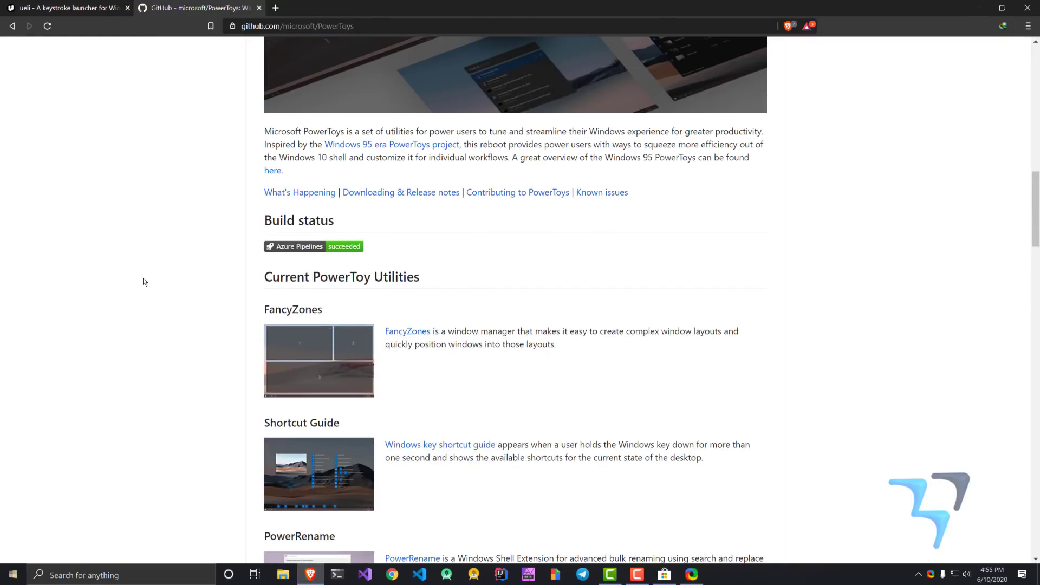
pyautogui.scroll(6, 142, 278)
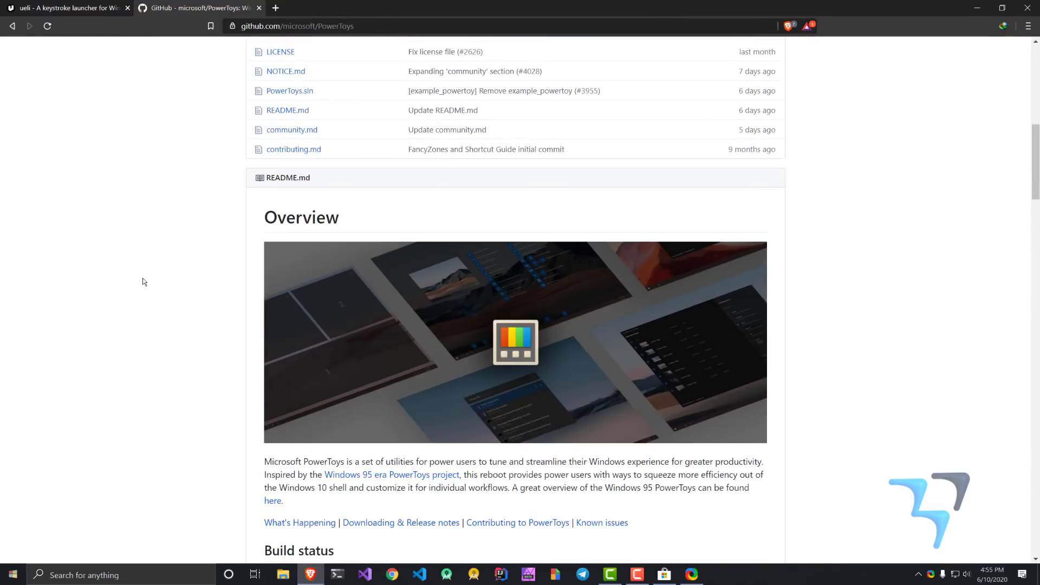
# Step: Take a new ShareX screenshot (MuiNXB5T7g.png), then reopen the ShareX main window with Ctrl+Alt+X
pyautogui.click(692, 573)
pyautogui.click(319, 179)
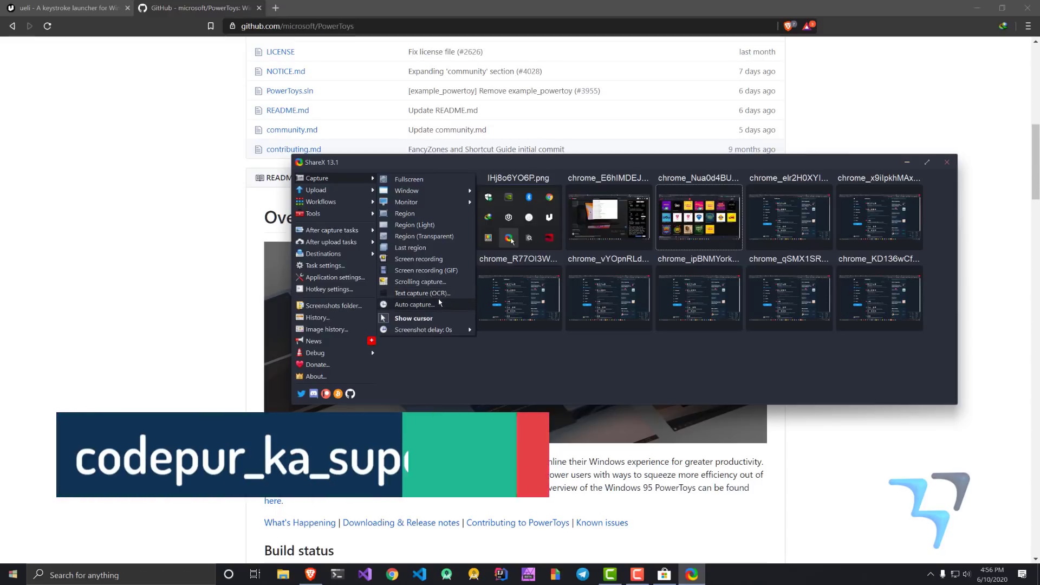
pyautogui.click(417, 180)
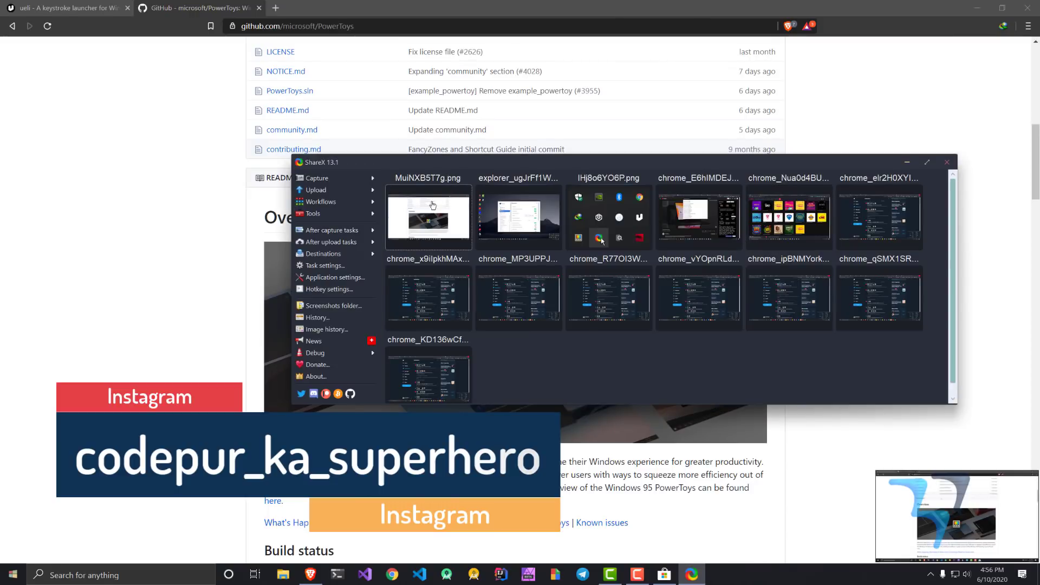
pyautogui.hotkey('alt', 'F4')
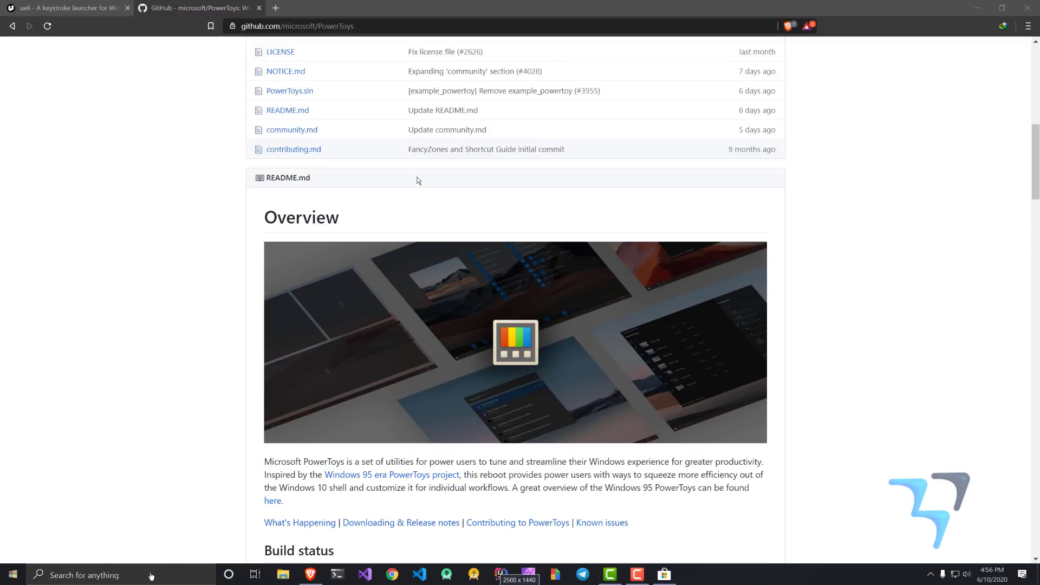
pyautogui.hotkey('ctrl', 'alt', 'x')
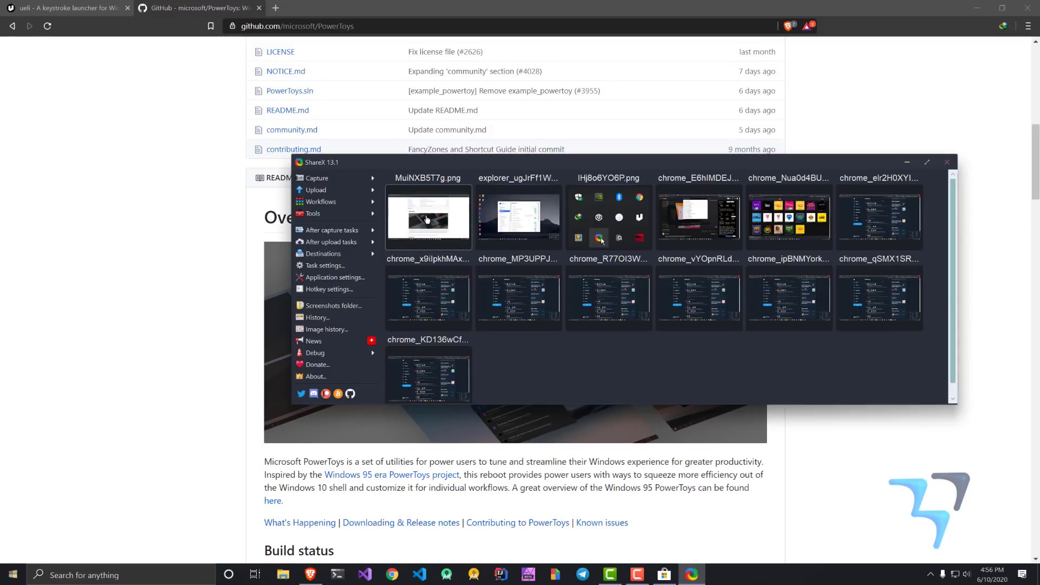
# Step: Open the first screenshot in the image editor and draw a red box around Overview
pyautogui.rightClick(427, 218)
pyautogui.moveTo(456, 224)
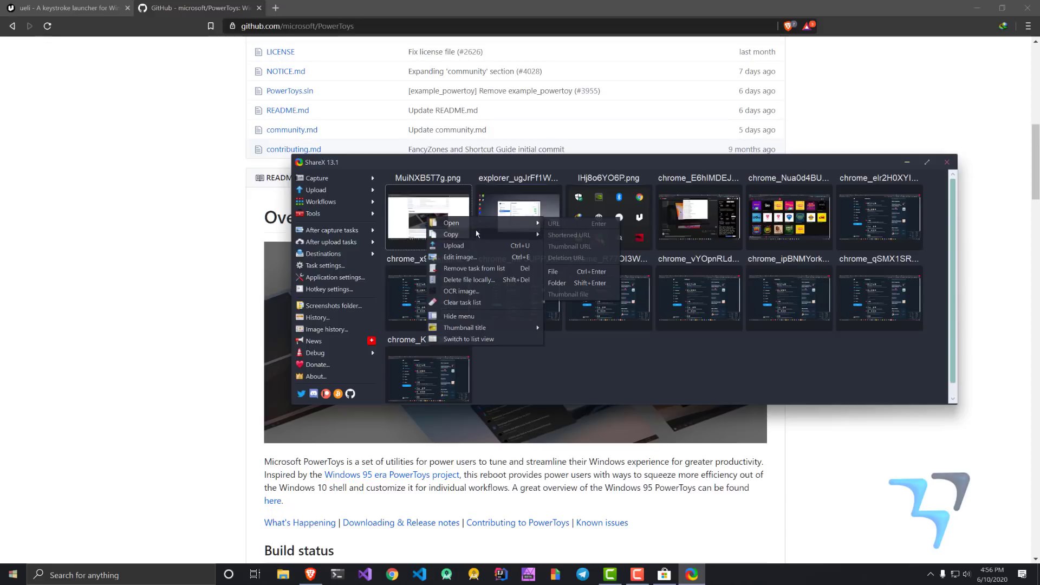
pyautogui.click(467, 258)
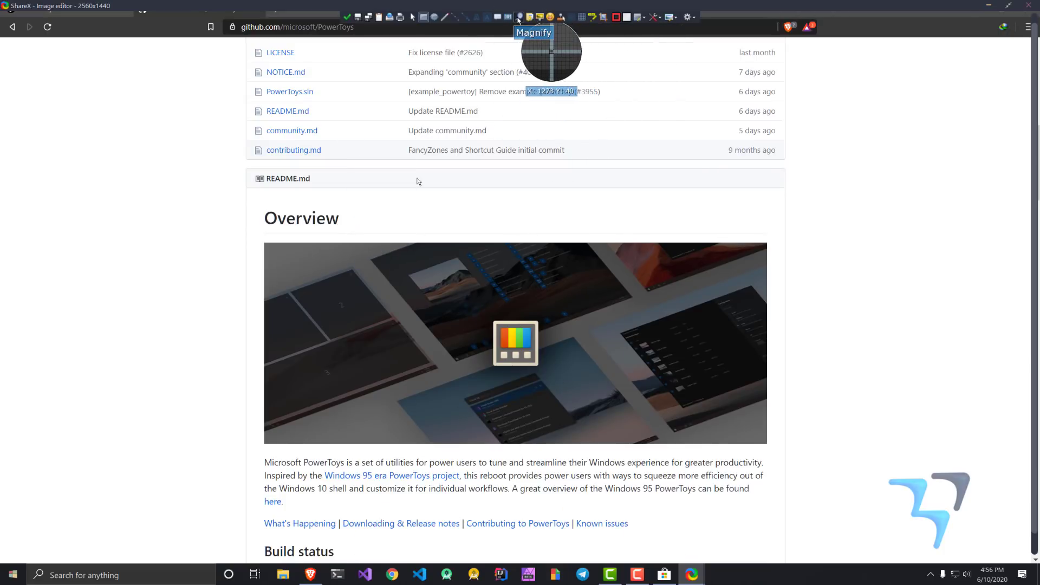
pyautogui.moveTo(174, 201)
pyautogui.mouseDown()
pyautogui.moveTo(350, 231)
pyautogui.moveTo(791, 460)
pyautogui.moveTo(857, 466)
pyautogui.moveTo(868, 514)
pyautogui.mouseUp()
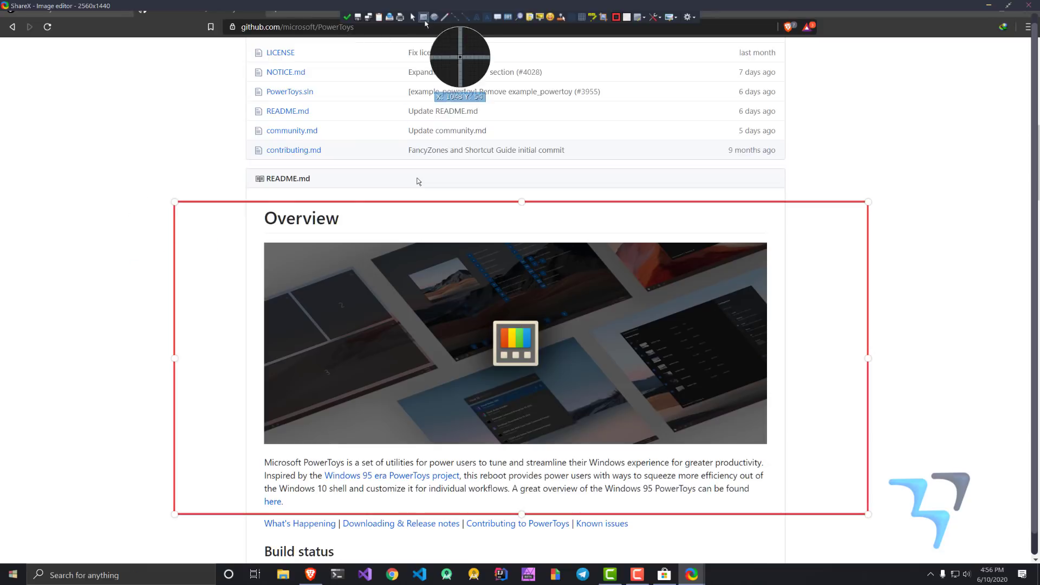
# Step: Add a magnifier circle over the file list, enlarged to show README.md
pyautogui.click(520, 18)
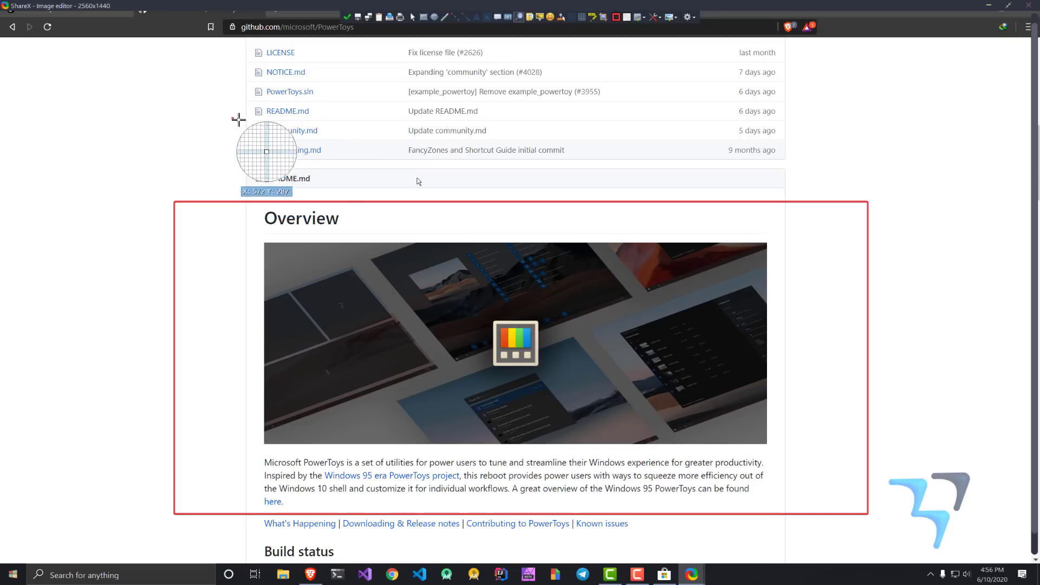
pyautogui.moveTo(233, 119); pyautogui.dragTo(290, 176)
pyautogui.moveTo(318, 133); pyautogui.dragTo(391, 137)
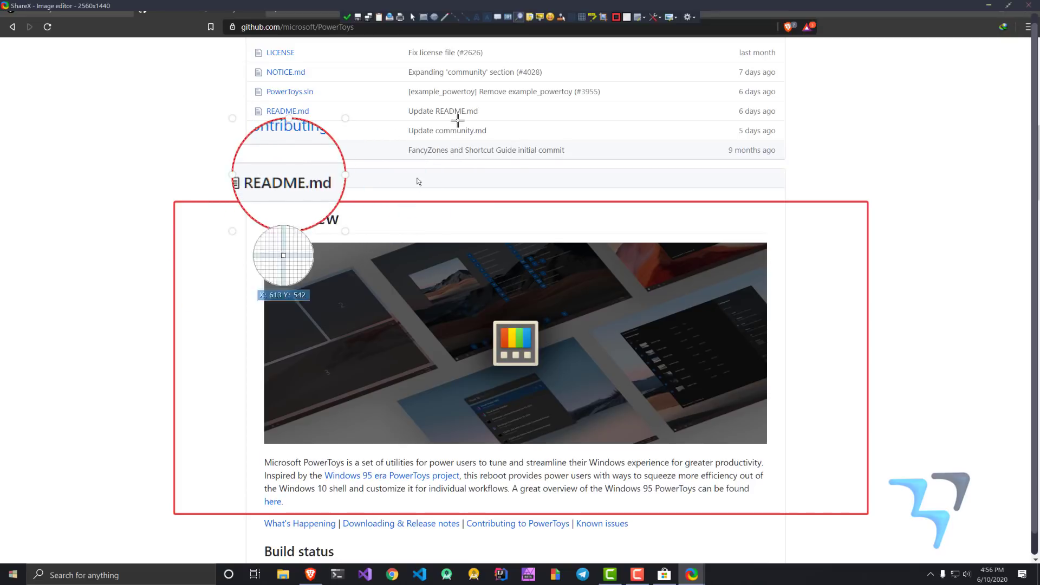
# Step: Add the angry blob sticker and a red arrow pointing into the Overview image
pyautogui.click(552, 18)
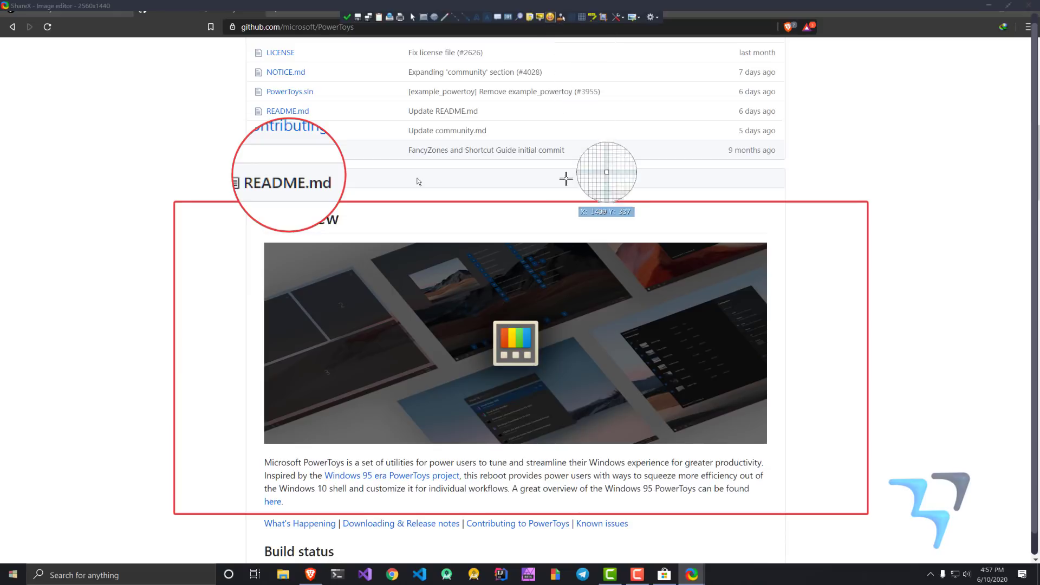
pyautogui.click(527, 183)
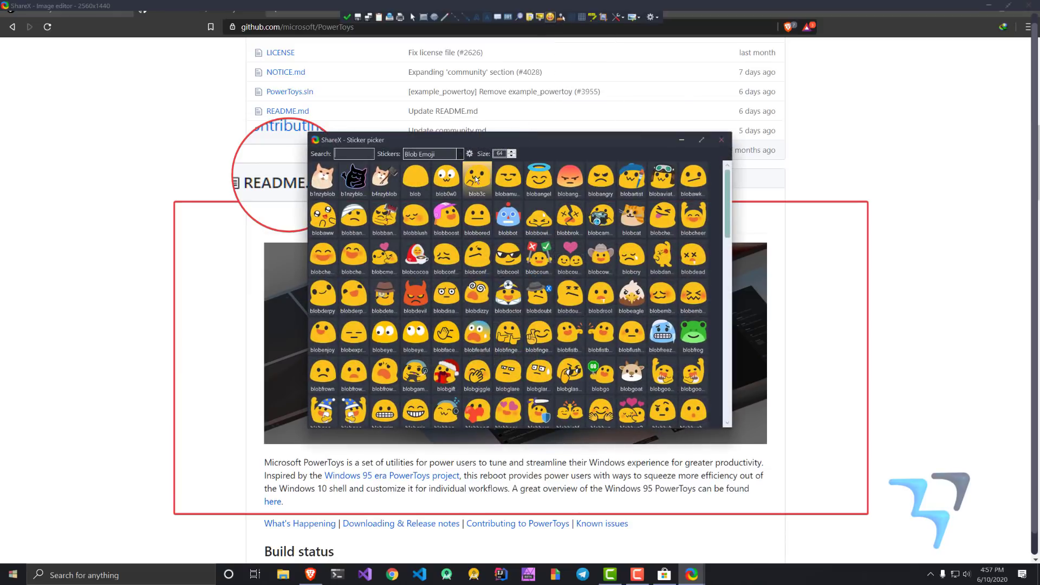
pyautogui.click(564, 178)
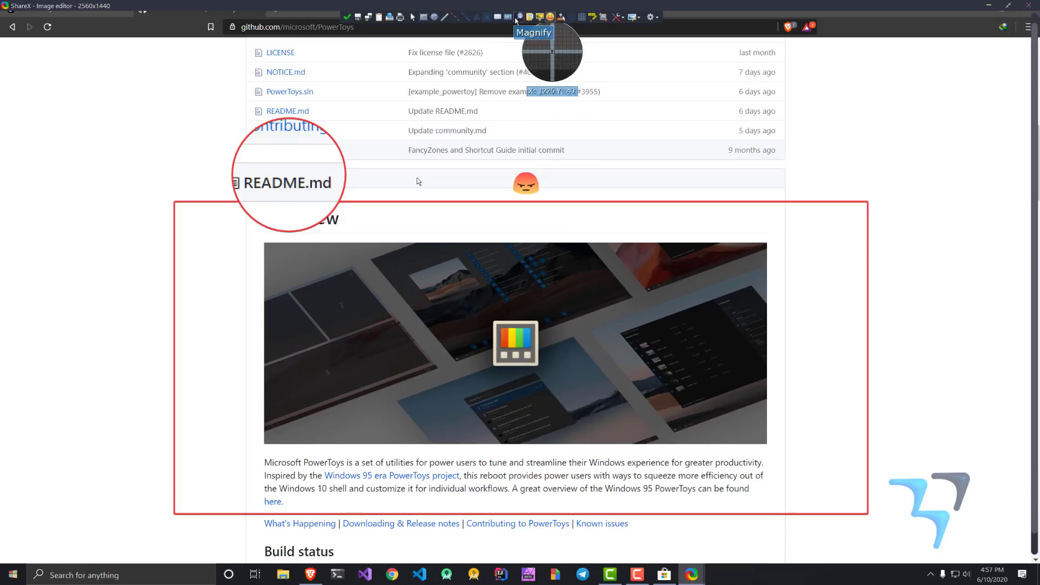
pyautogui.click(465, 18)
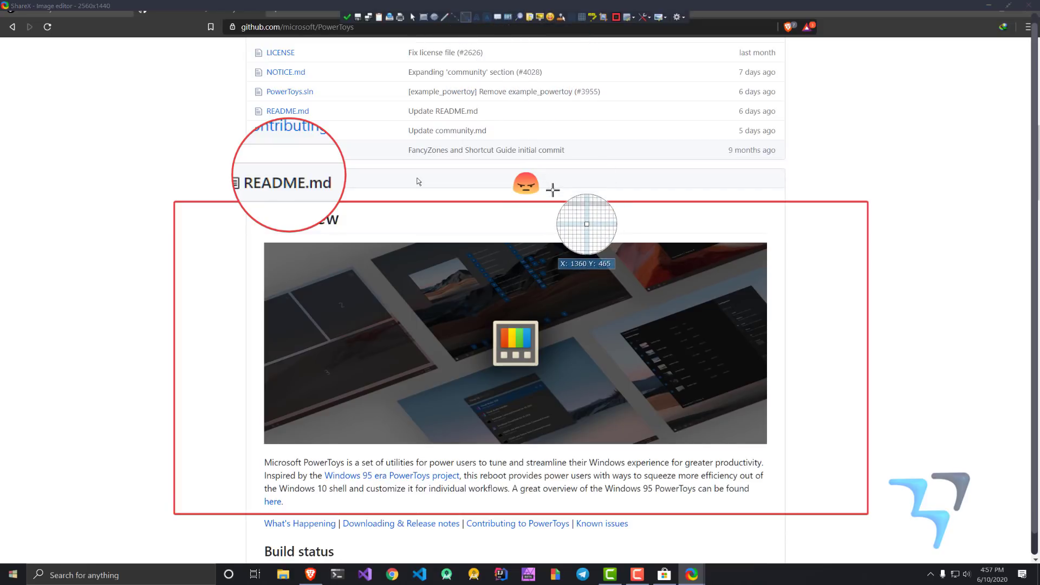
pyautogui.moveTo(553, 190); pyautogui.dragTo(763, 337)
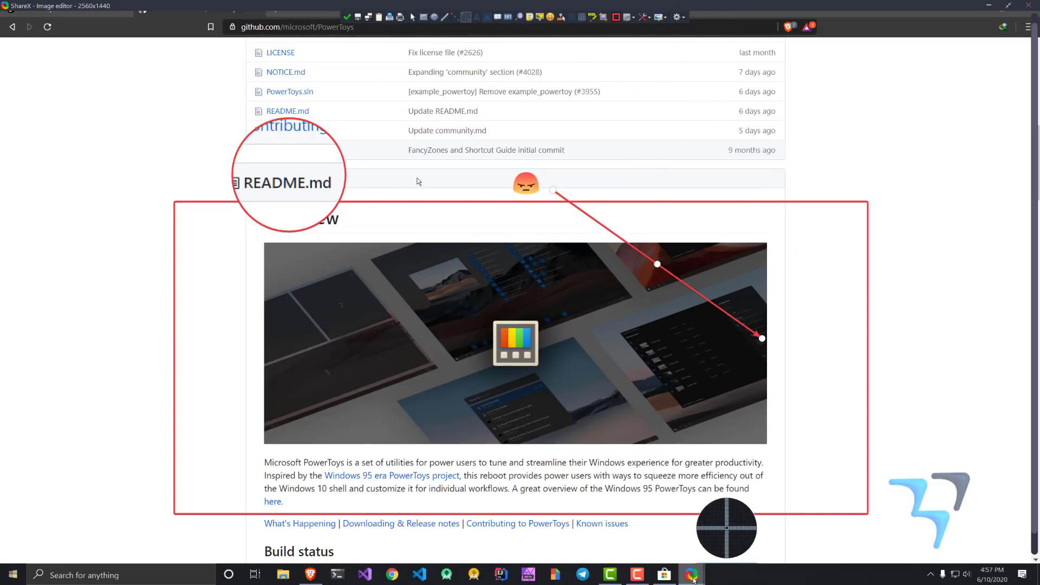
pyautogui.click(684, 530)
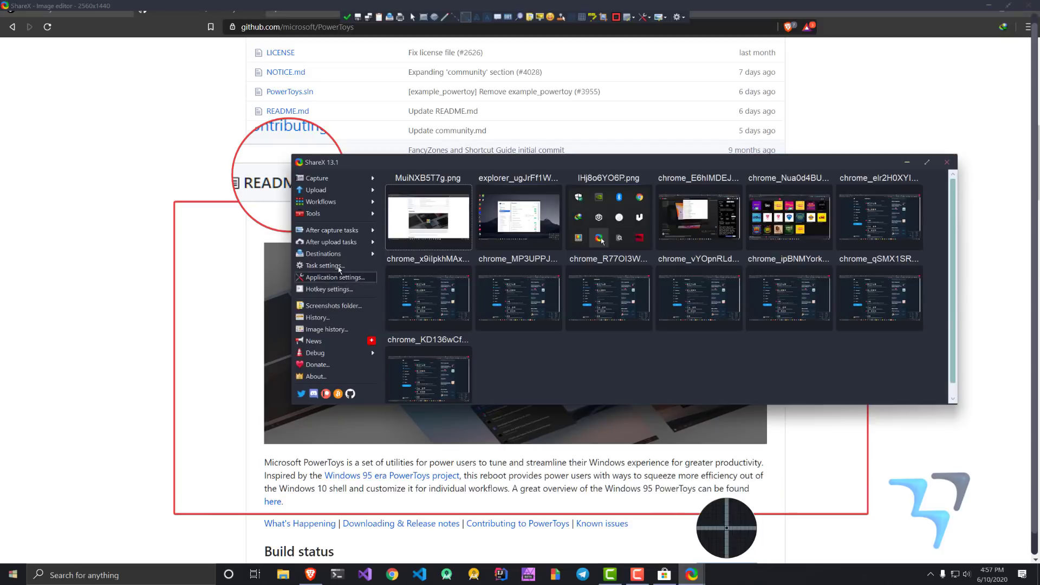
# Step: Look over ShareX's upload options and hotkey settings, then close the ShareX main window
pyautogui.click(335, 195)
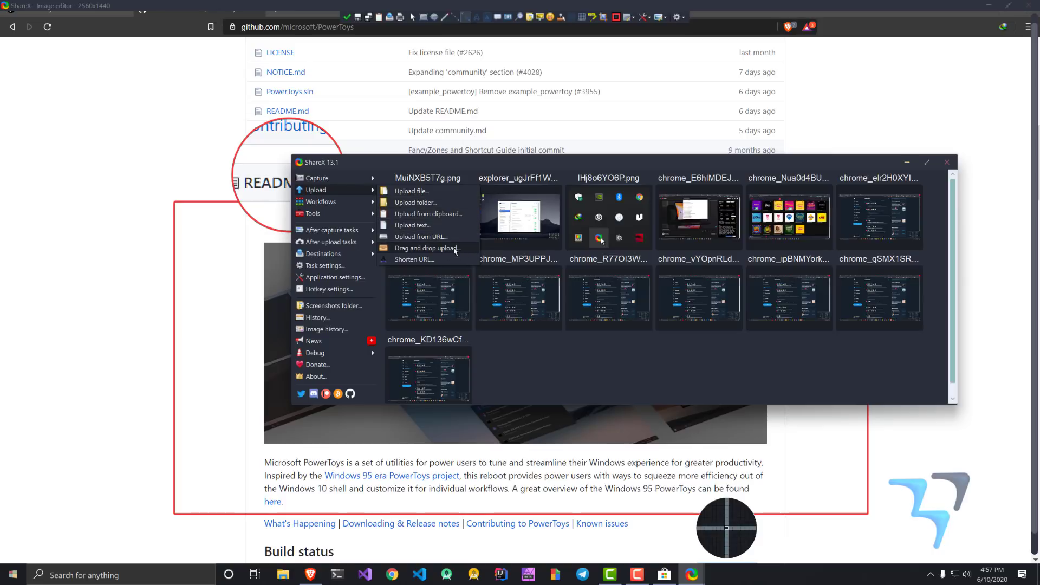
pyautogui.click(319, 290)
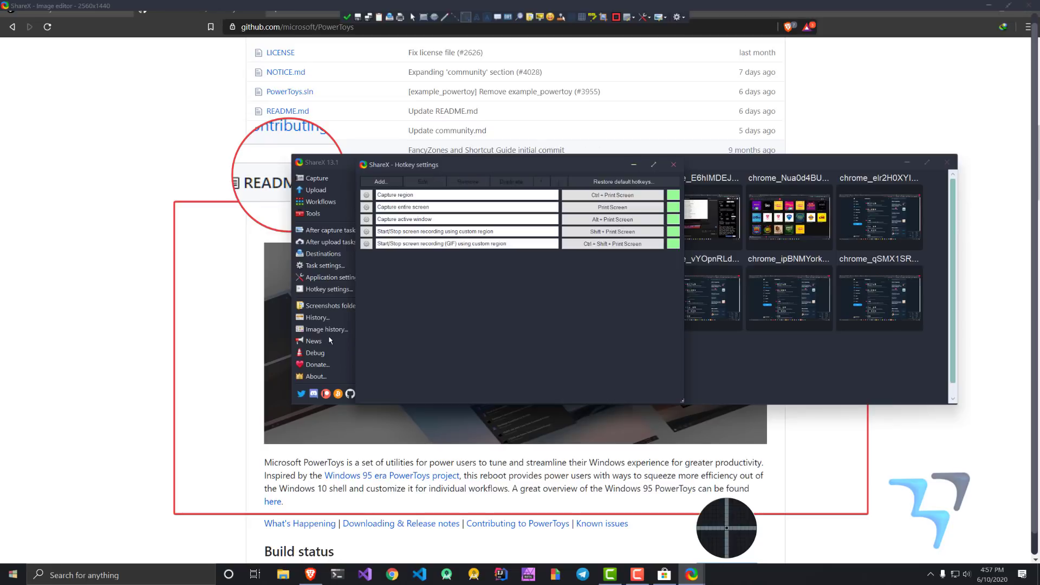
pyautogui.click(675, 166)
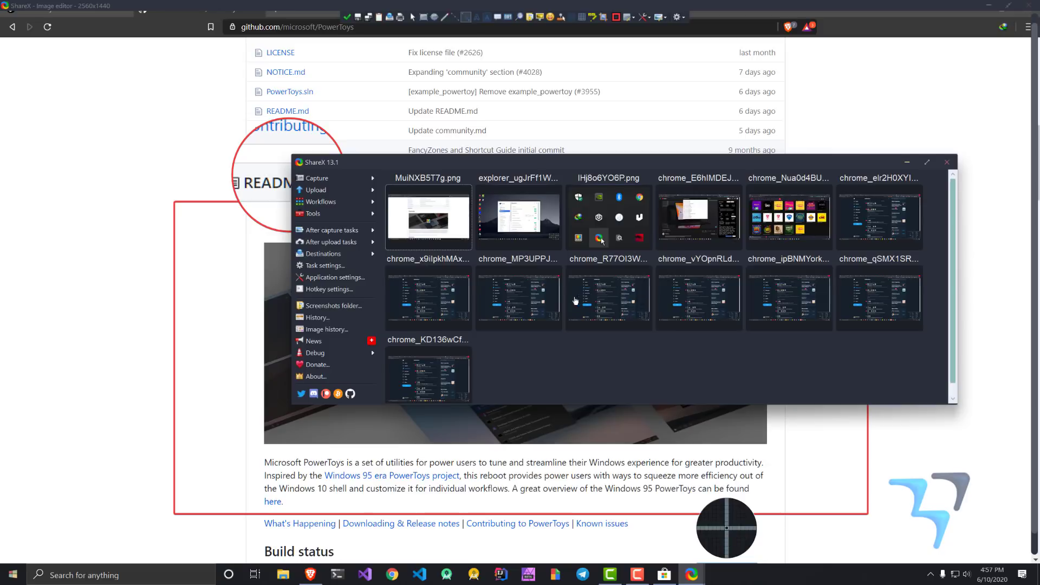
pyautogui.scroll(-1, 577, 300)
pyautogui.scroll(1, 648, 251)
pyautogui.click(947, 162)
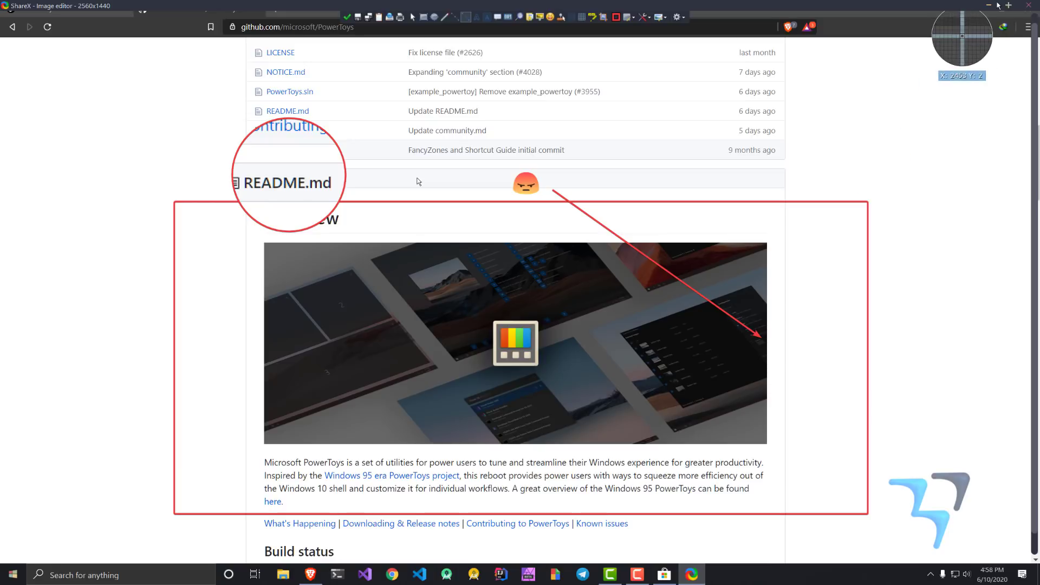
# Step: Minimize the ShareX image editor and the Brave browser to reveal the desktop
pyautogui.click(991, 6)
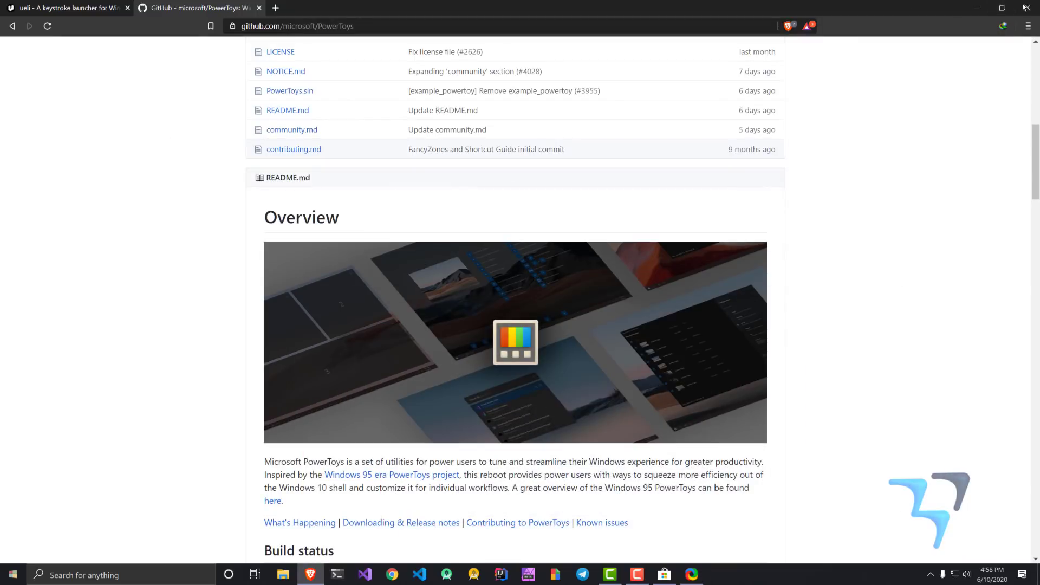
pyautogui.click(978, 6)
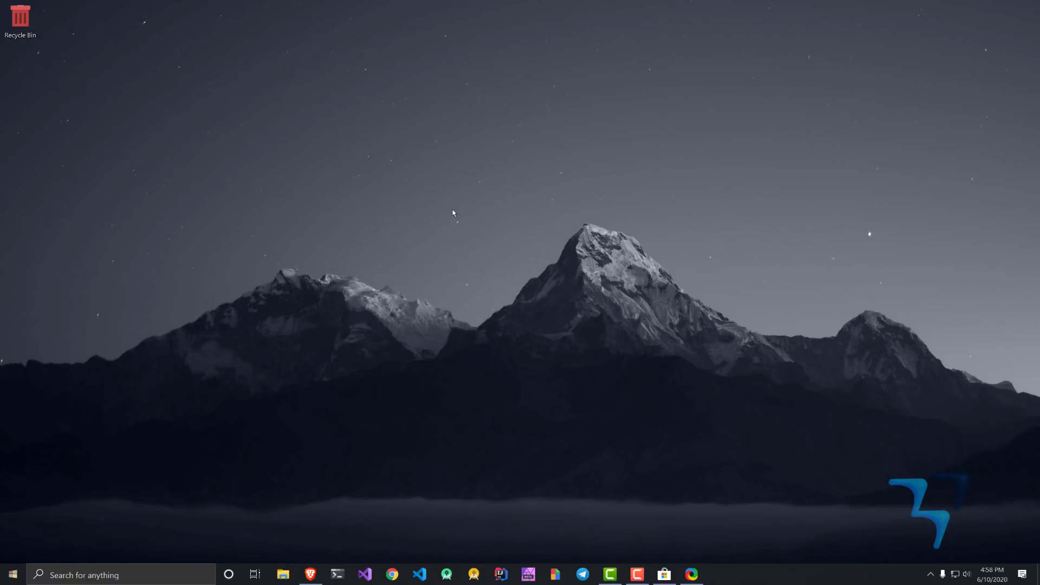
# Step: Launch Whiteboard via 'whit' in the launcher, zoom out, and draw a blue scribble at the top
pyautogui.hotkey('alt', 'space')
pyautogui.write('whit')
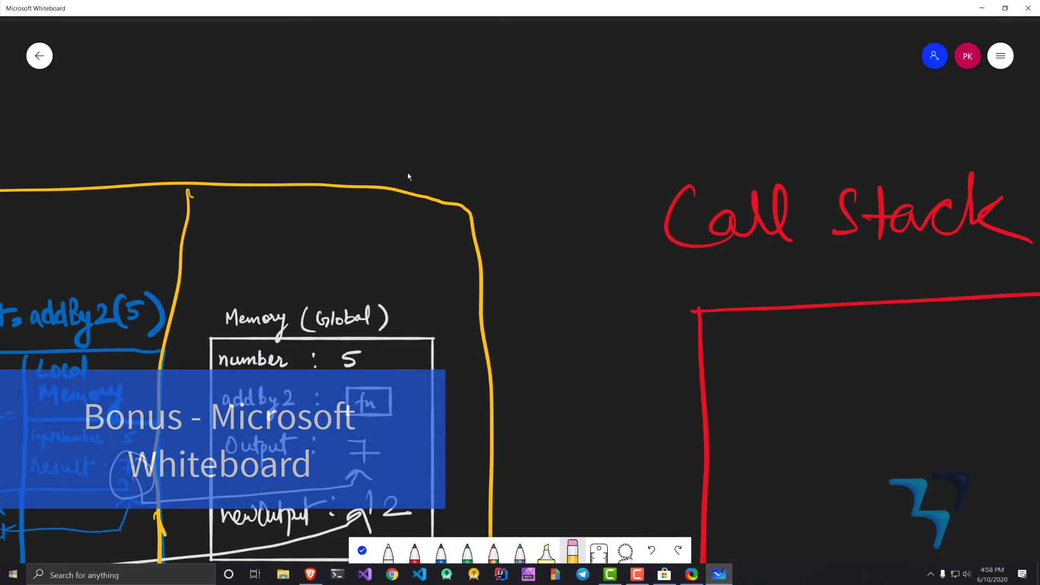
pyautogui.scroll(-1, 467, 209)
pyautogui.scroll(-5, 467, 210)
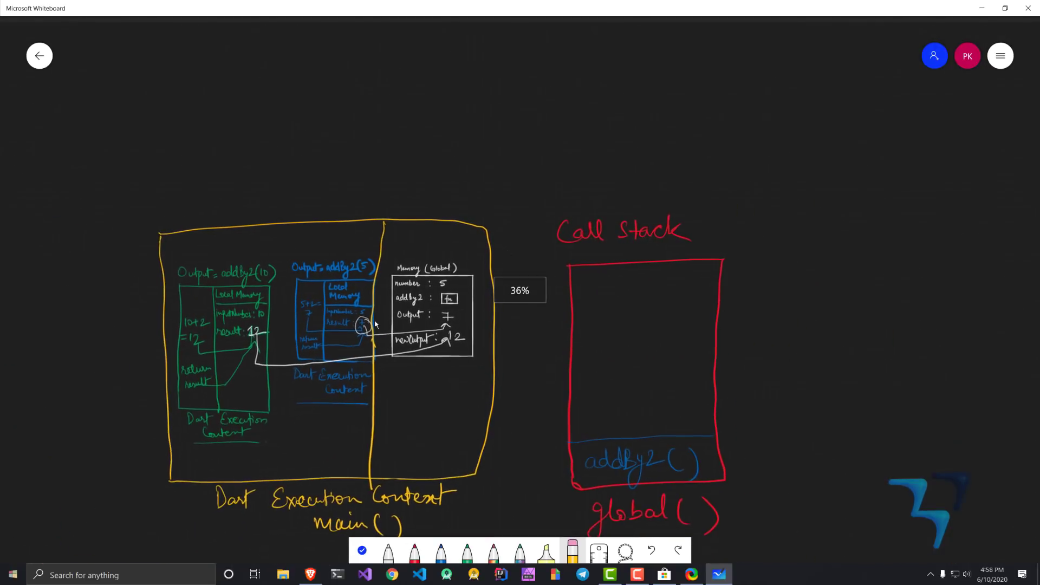
pyautogui.scroll(1, 520, 203)
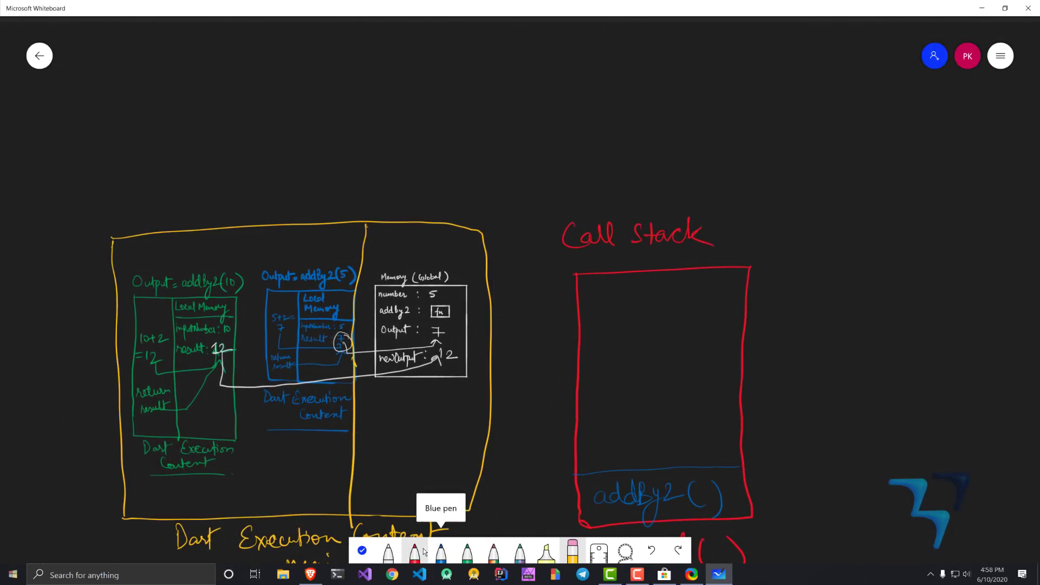
pyautogui.click(442, 551)
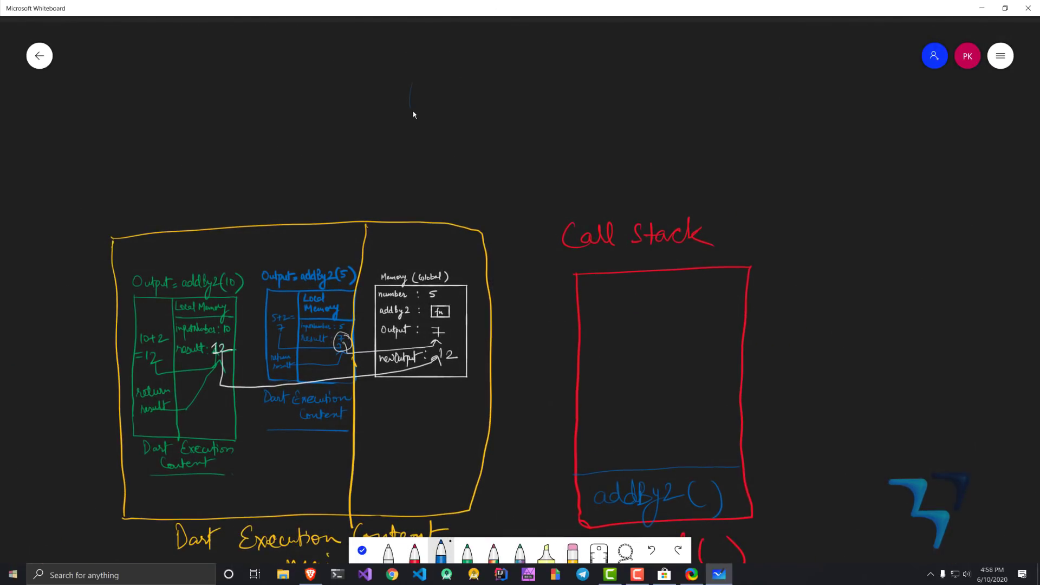
pyautogui.moveTo(477, 108); pyautogui.dragTo(515, 117)
# Step: Draw a white freehand stroke, then a straight white diagonal along the ruler into the Call Stack box
pyautogui.click(599, 553)
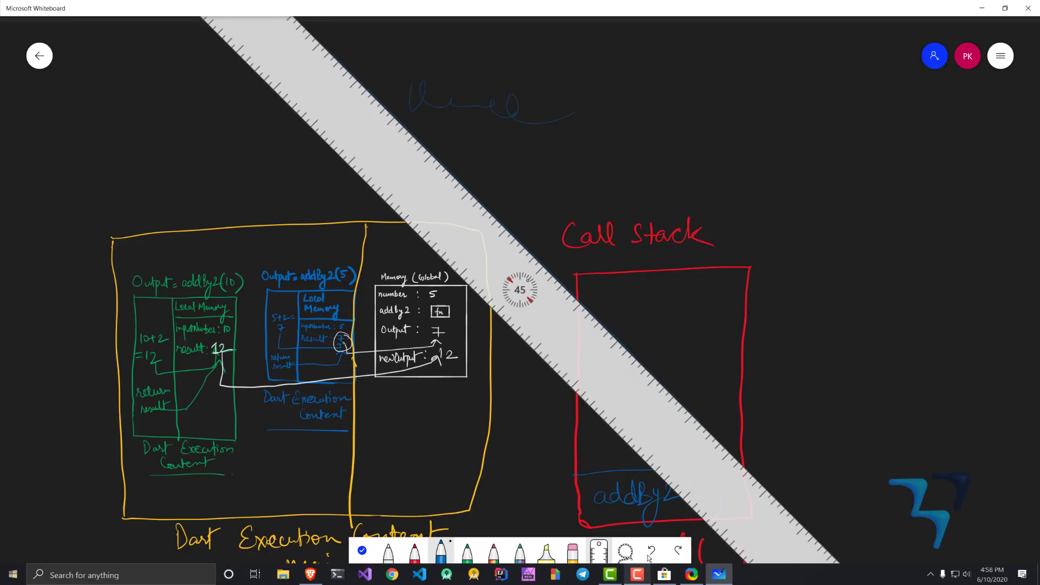
pyautogui.click(599, 551)
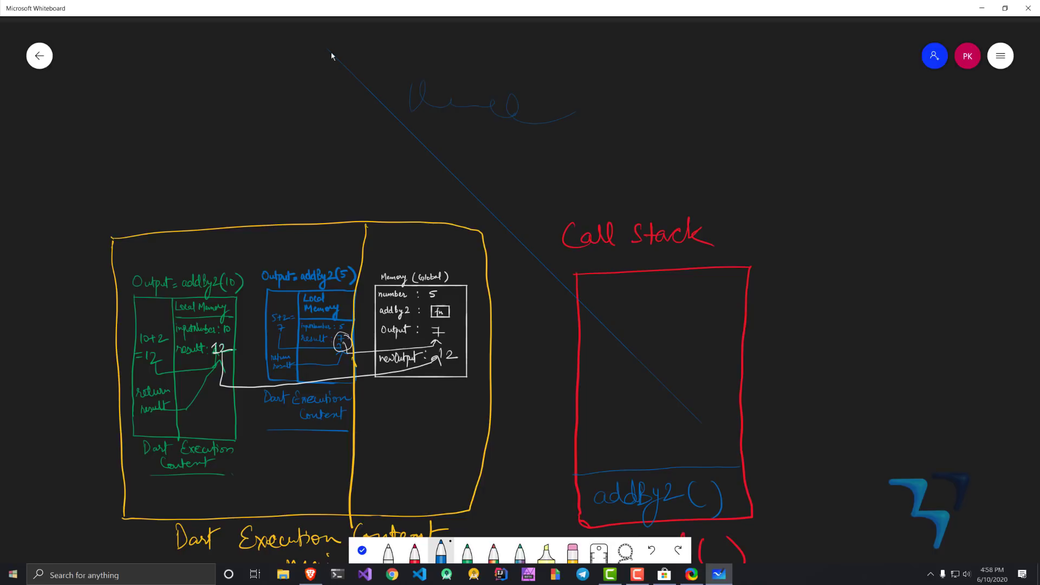
pyautogui.click(394, 553)
pyautogui.moveTo(748, 104); pyautogui.dragTo(855, 299)
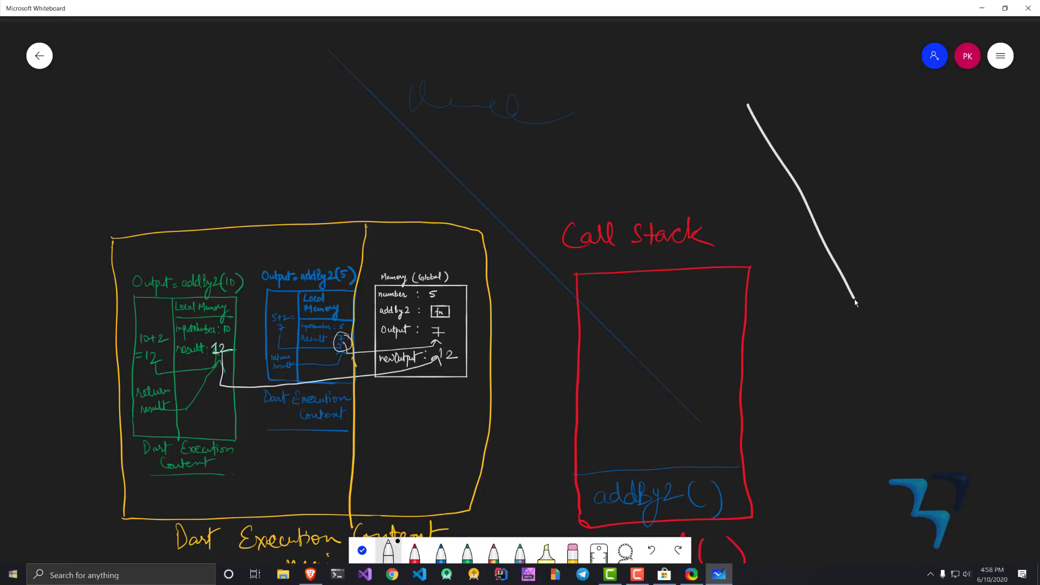
pyautogui.click(609, 553)
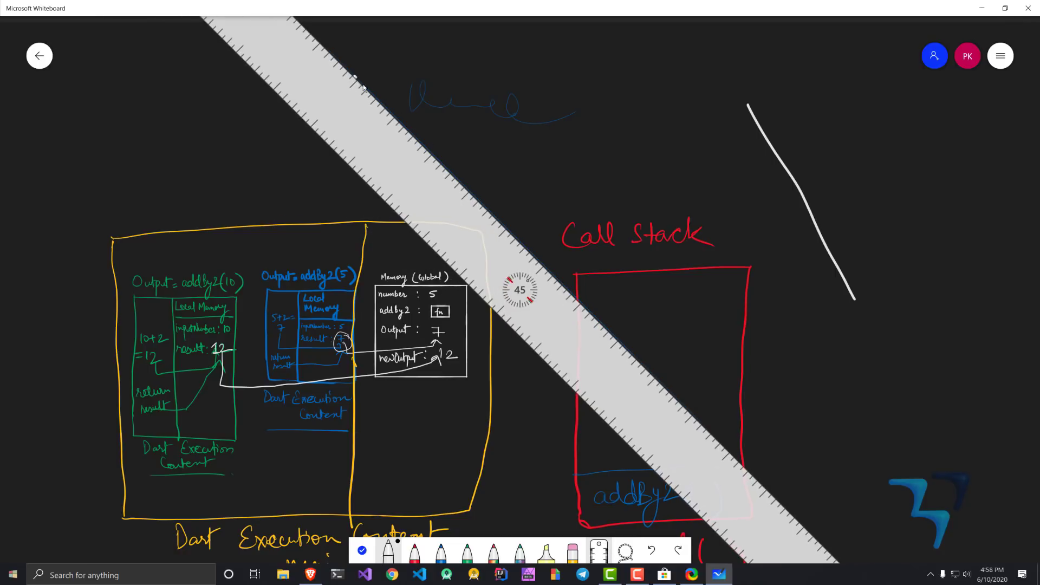
pyautogui.moveTo(380, 105); pyautogui.dragTo(761, 436)
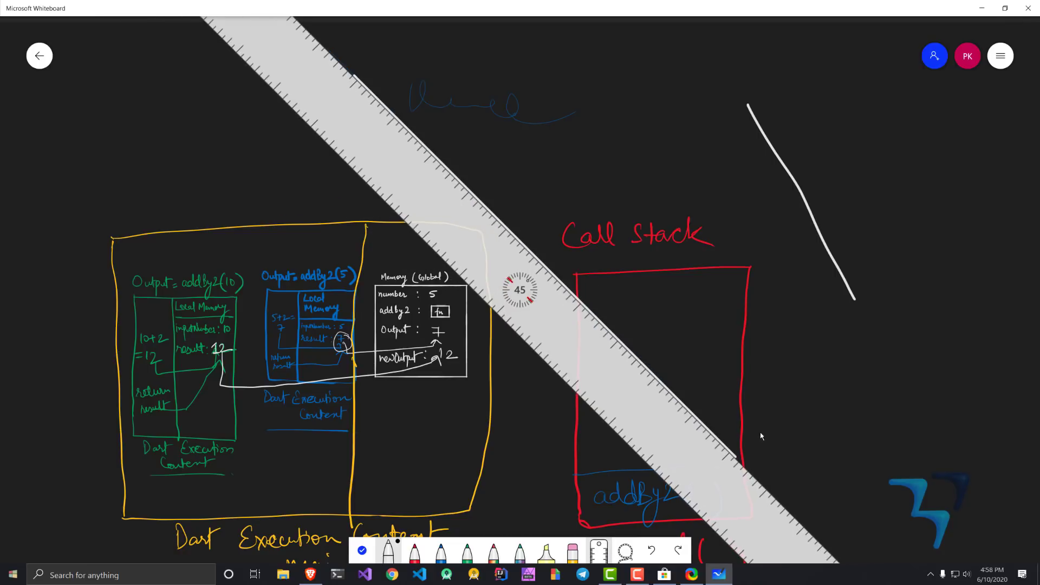
pyautogui.click(599, 552)
# Step: Erase the stray white stroke on the right and the blue scribble
pyautogui.click(573, 552)
pyautogui.moveTo(748, 98); pyautogui.dragTo(845, 293)
pyautogui.moveTo(911, 133)
pyautogui.mouseDown()
pyautogui.moveTo(444, 92)
pyautogui.moveTo(517, 90)
pyautogui.moveTo(531, 125)
pyautogui.mouseUp()
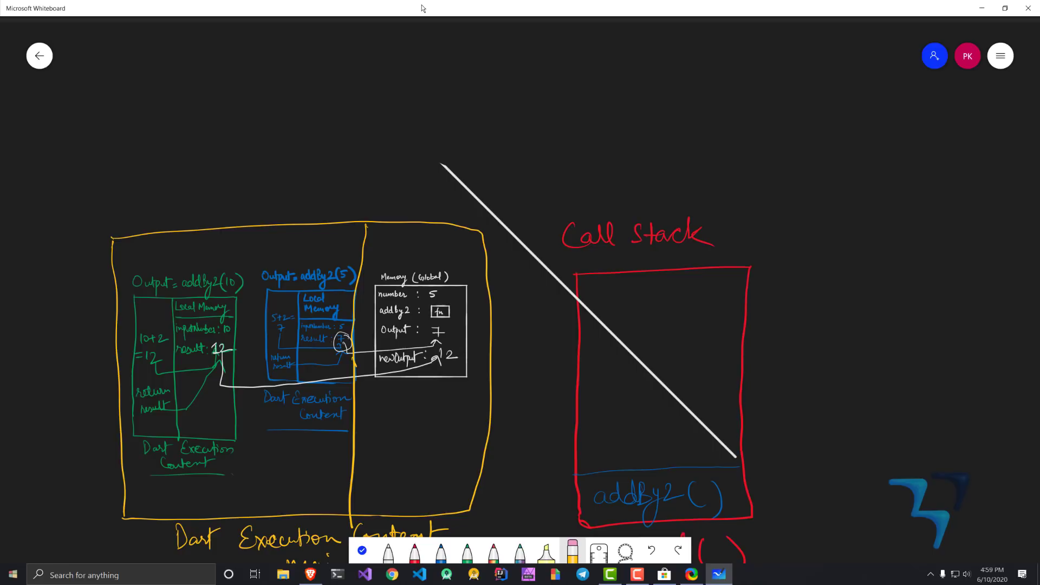
pyautogui.click(982, 8)
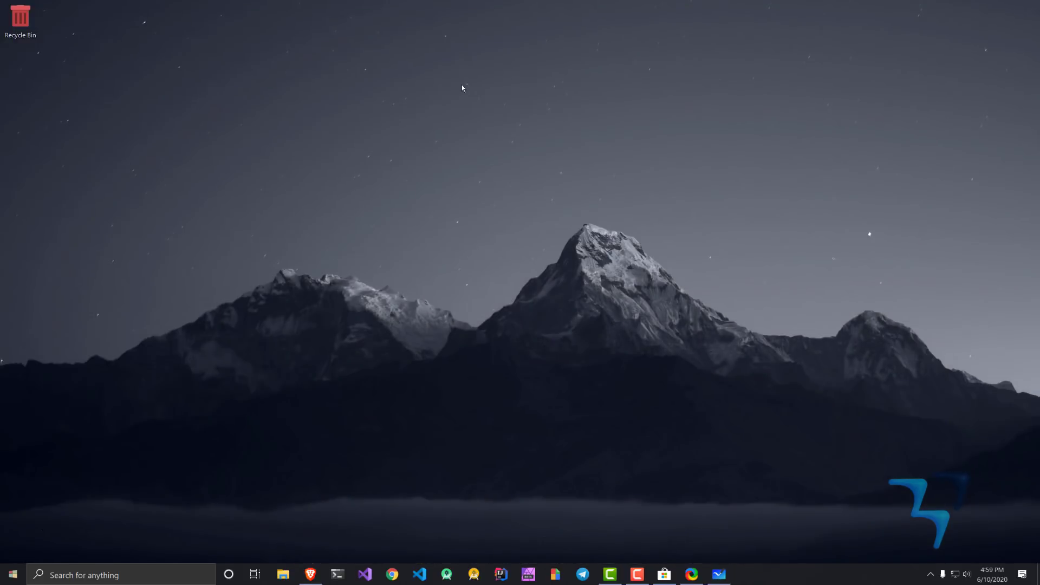